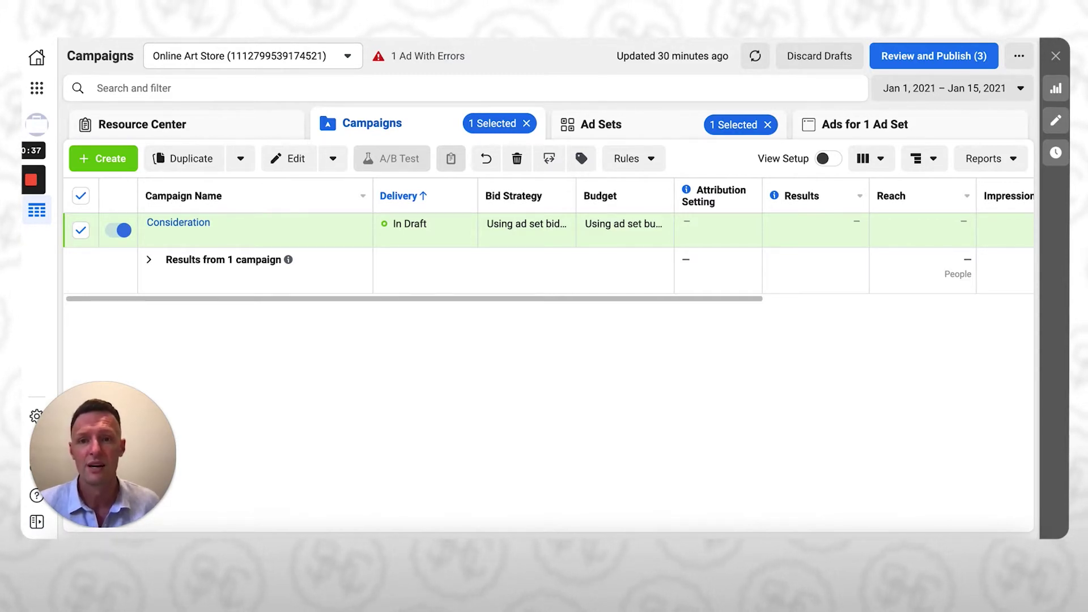
- Review the home office guide's download page and inspect the Online Art Store eBook TYP pixel event on its thank-you page
key("ctrl+Tab")
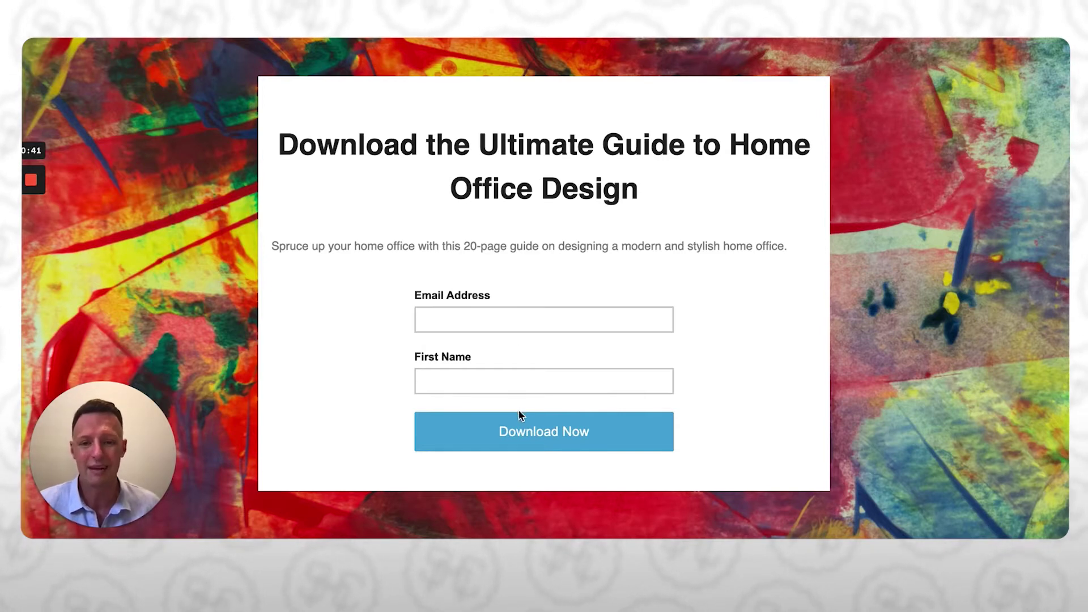
key("ctrl+Tab")
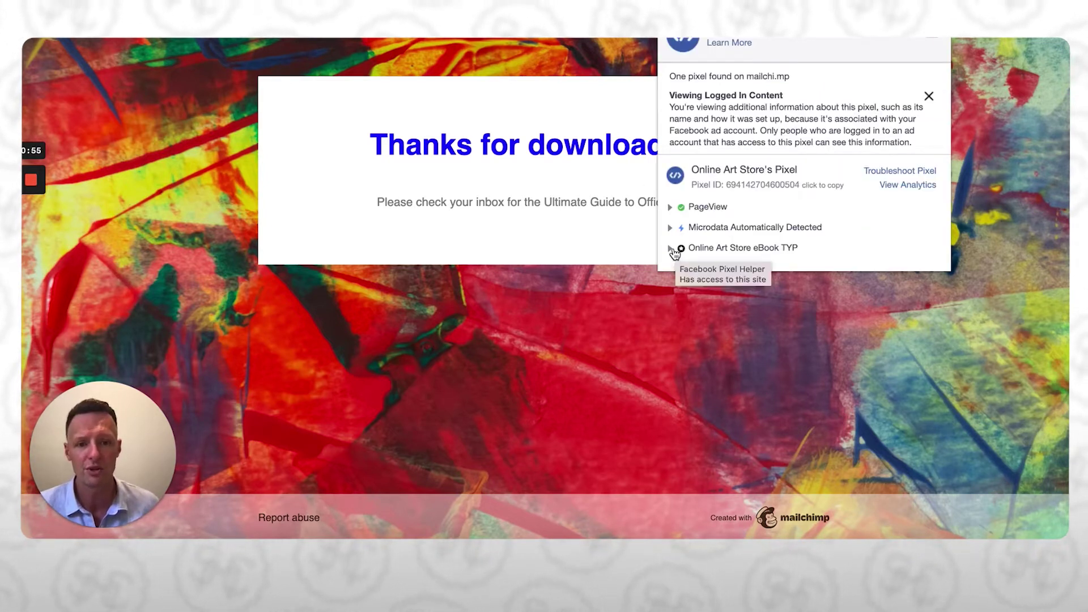
left_click(671, 249)
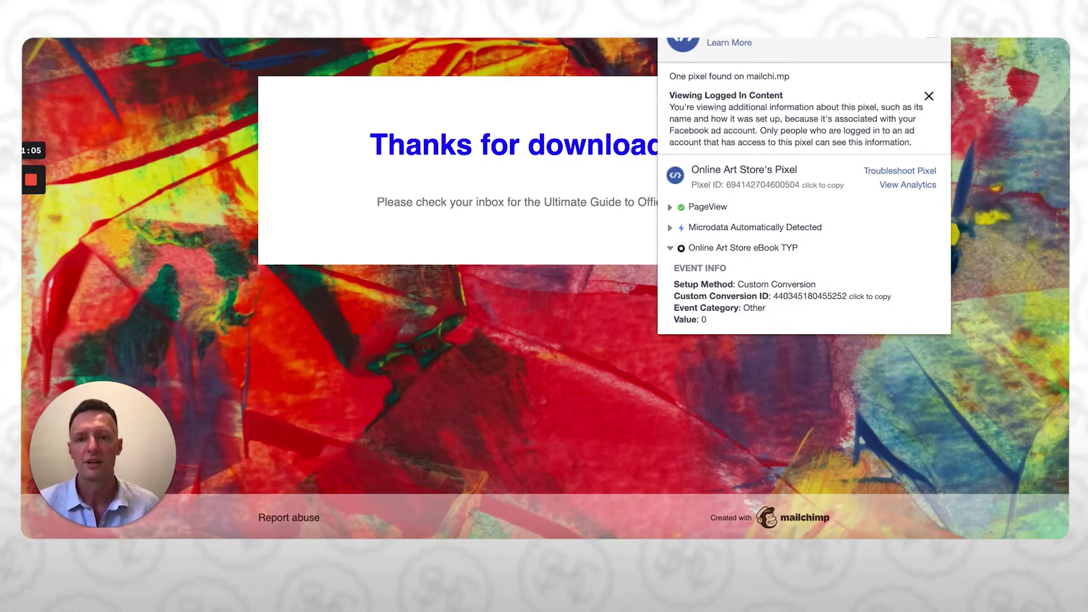
key("Escape")
key("super+Left")
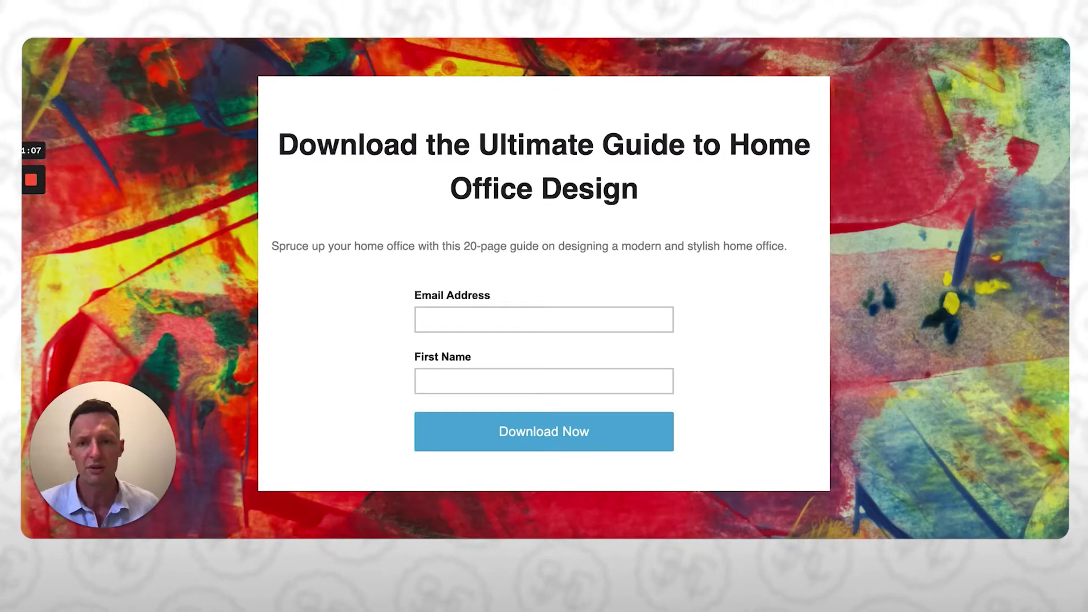
- Compare the guide's download page with its thank-you page, and look over the Consideration campaign in Ads Manager
key("super+Right")
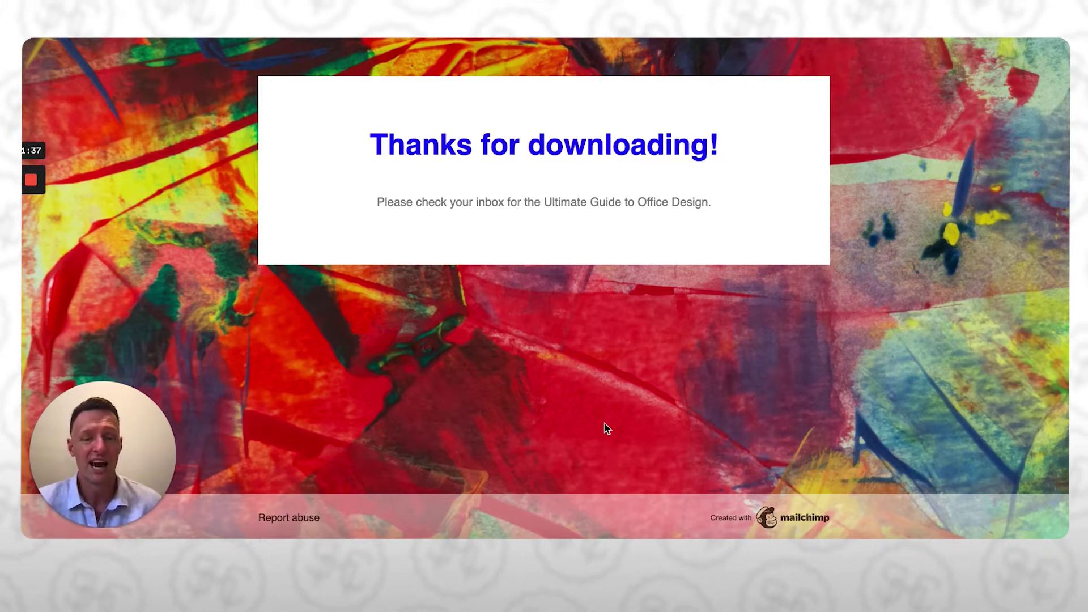
key("alt+Left")
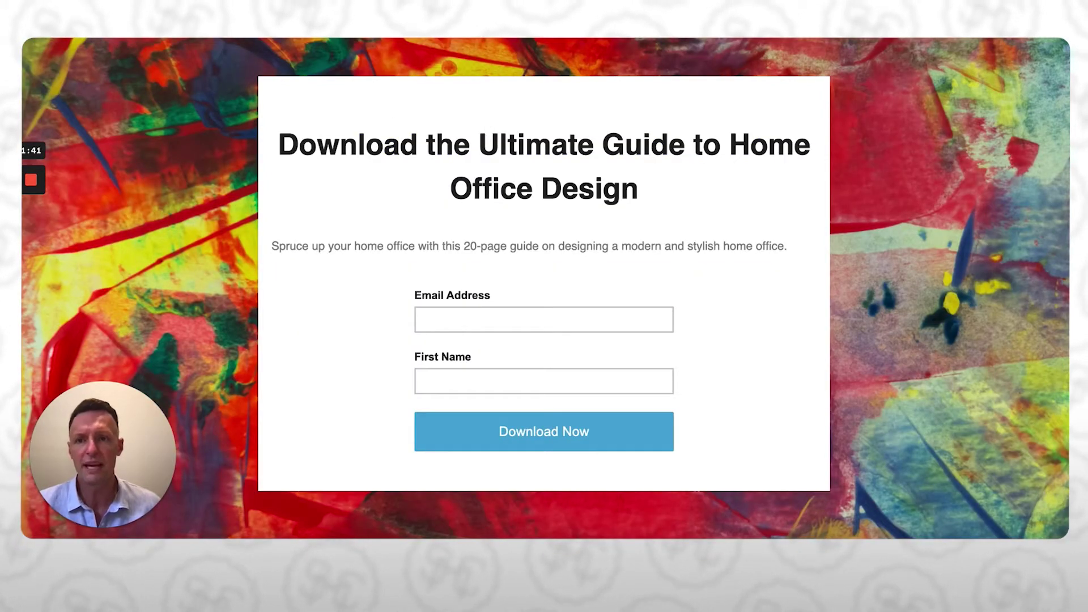
key("ctrl+Tab")
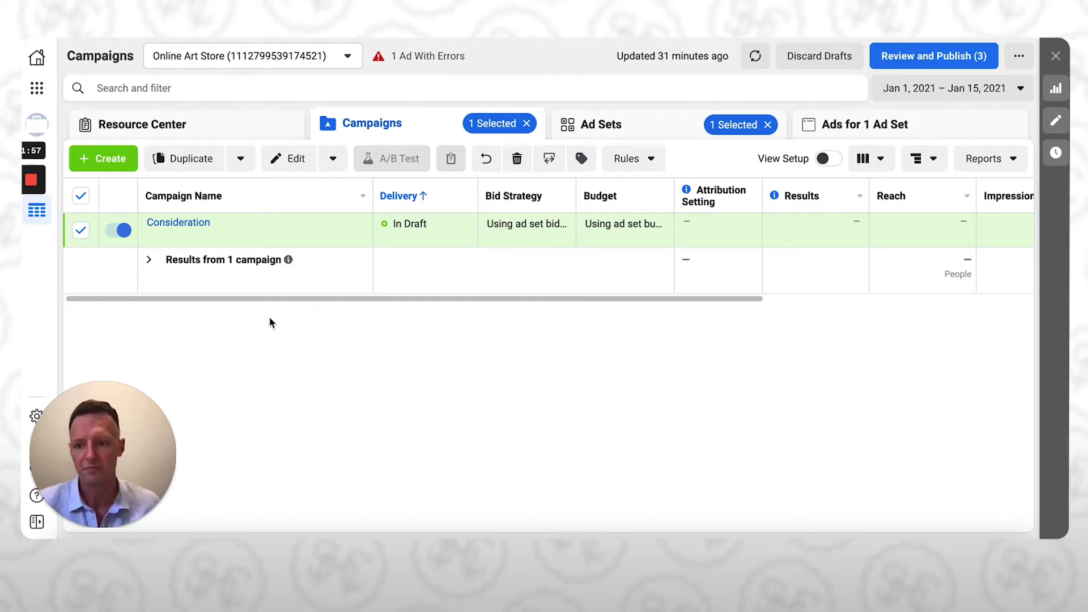
mouse_move(209, 232)
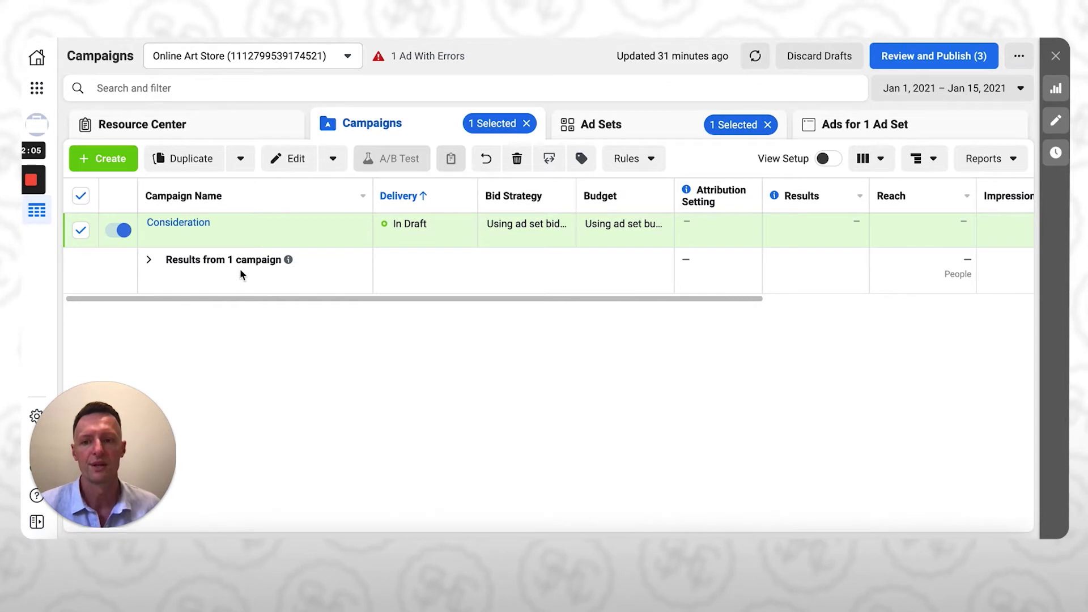
key("ctrl+Tab")
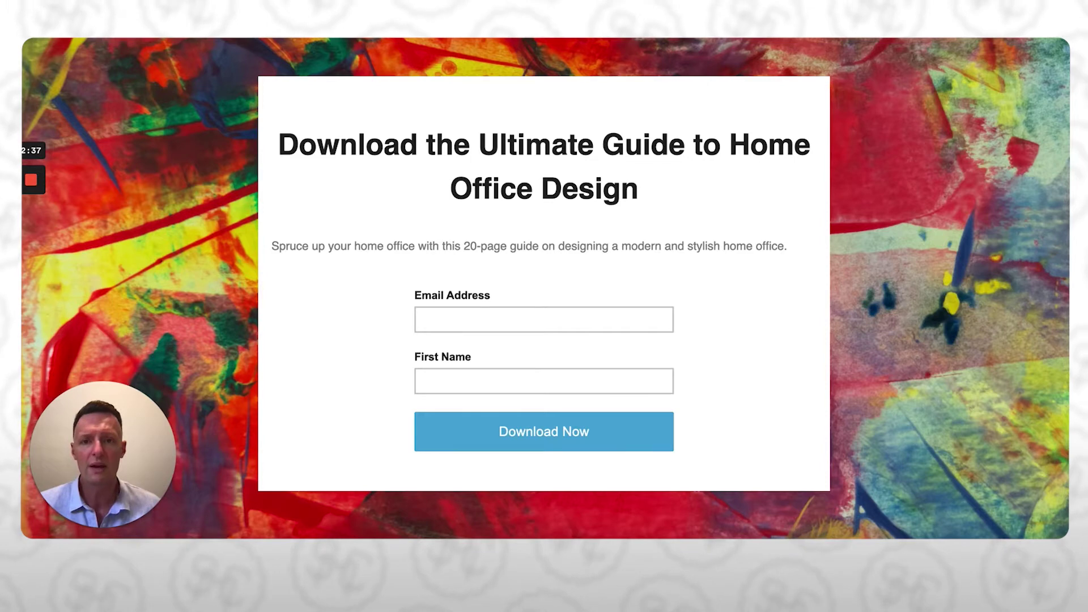
key("ctrl+Tab")
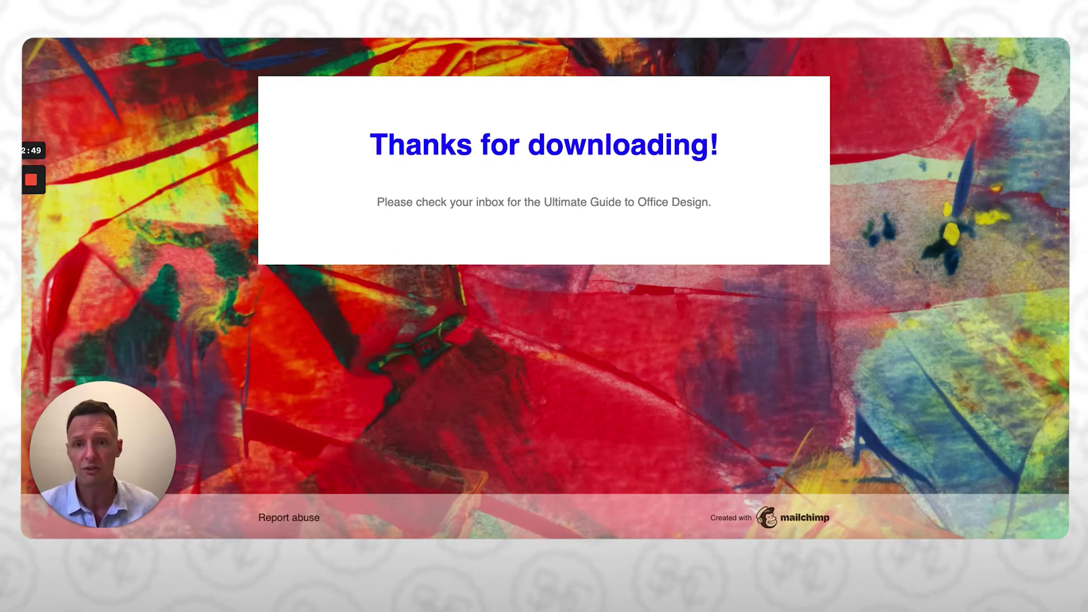
key("alt+Left")
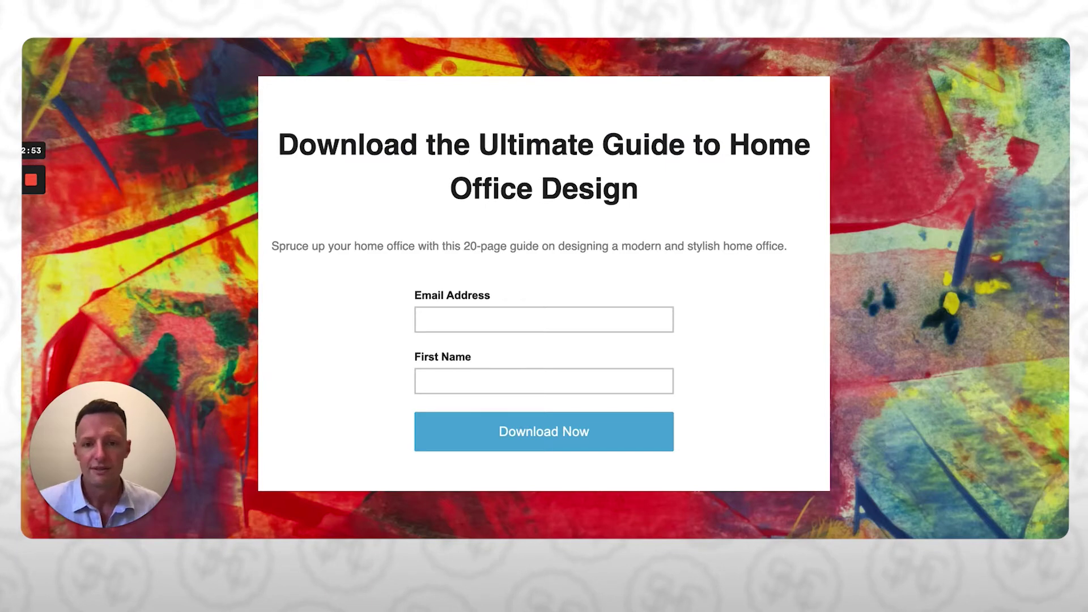
key("ctrl+Tab")
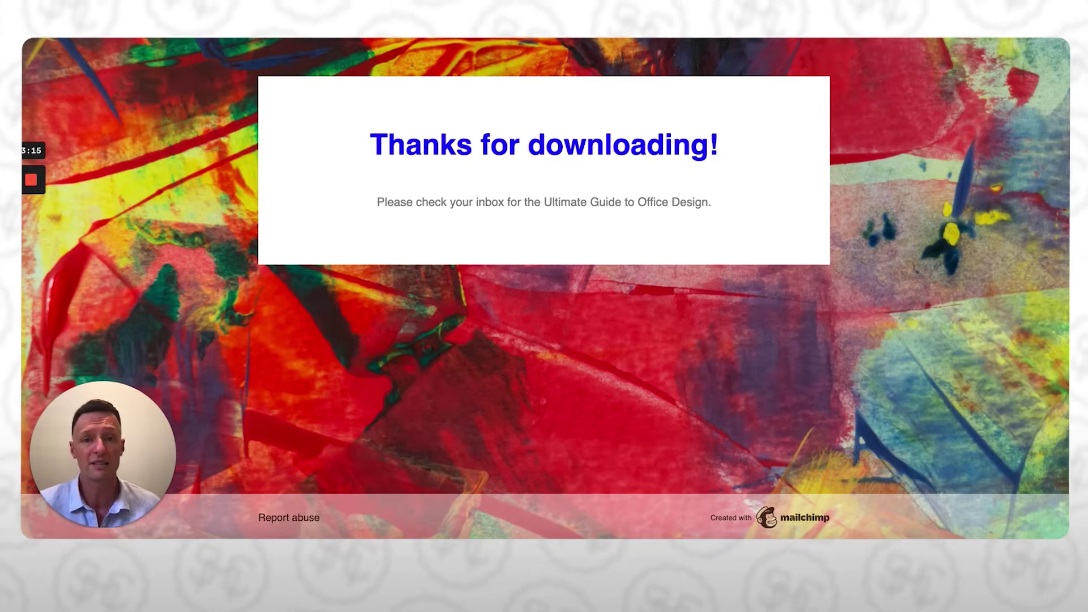
key("alt+Left")
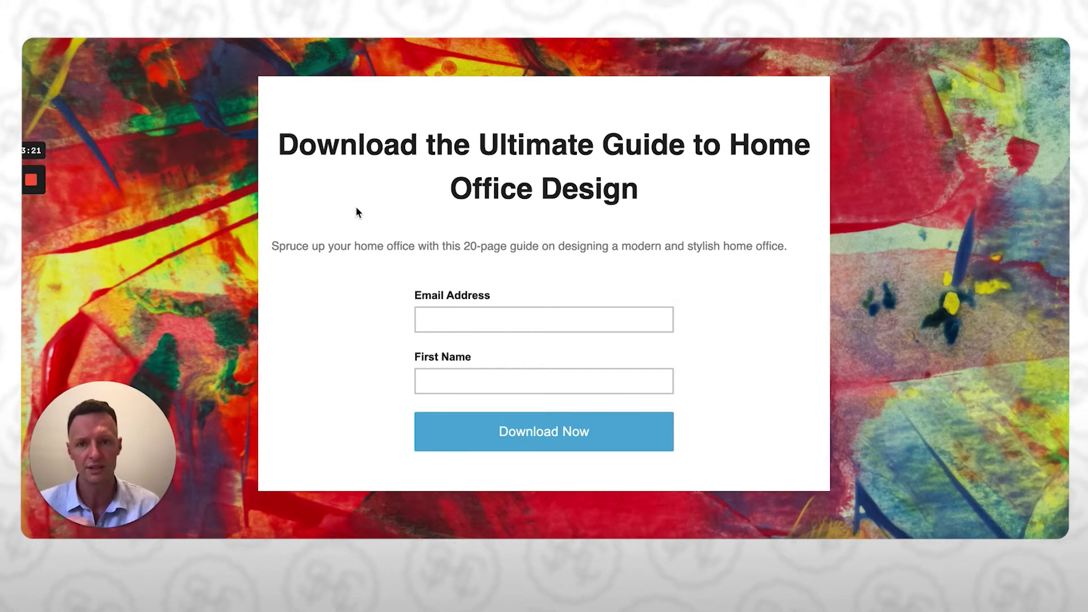
left_click(612, 422)
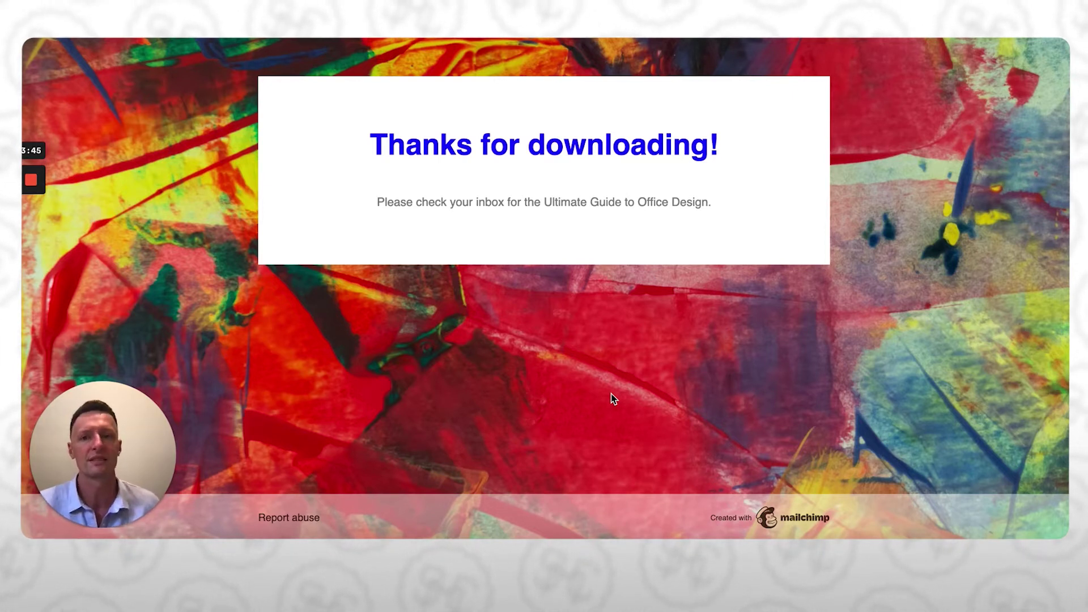
key("alt+Left")
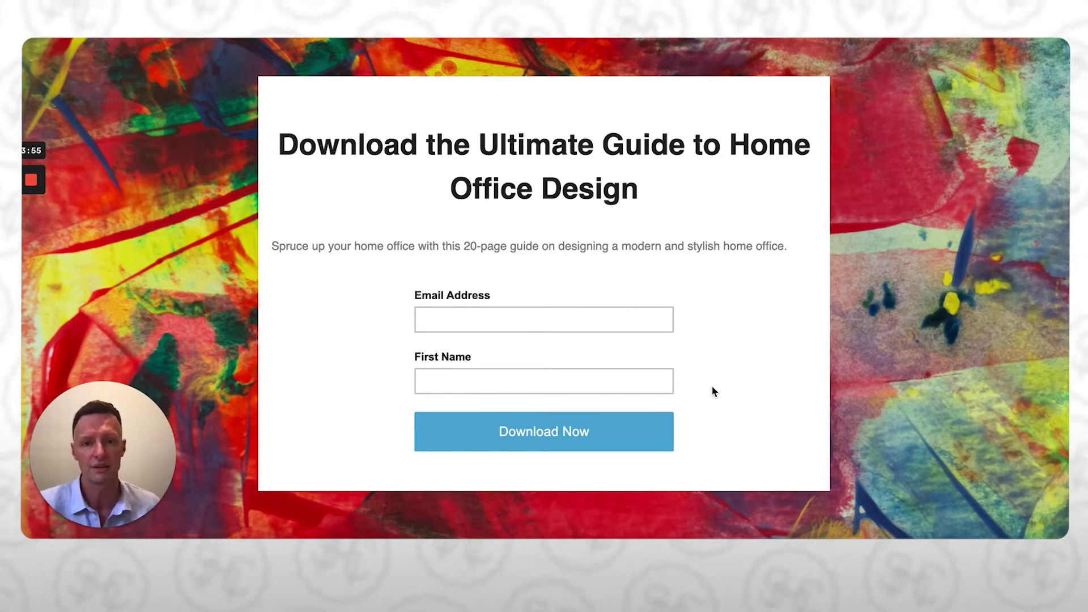
key("ctrl+Tab")
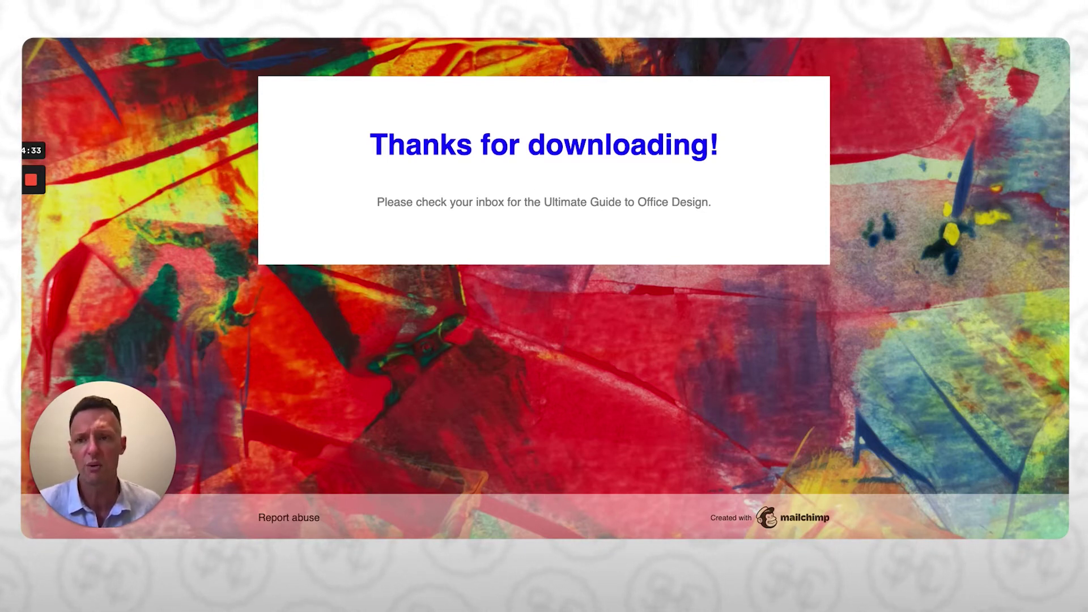
- Switch back to Ads Manager and create a new campaign with the Traffic objective
key("ctrl+Tab")
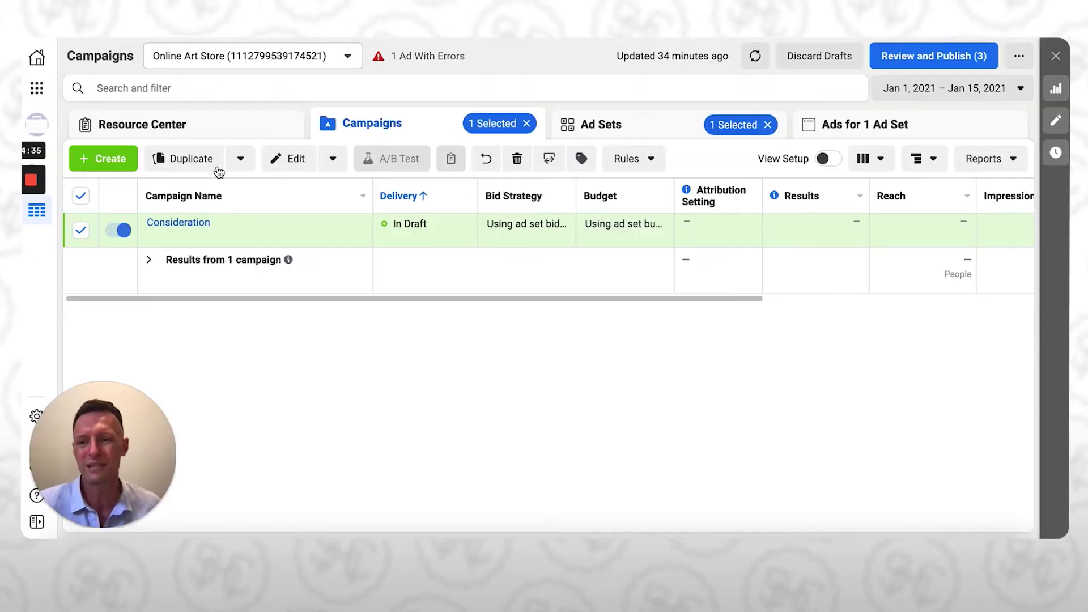
left_click(106, 159)
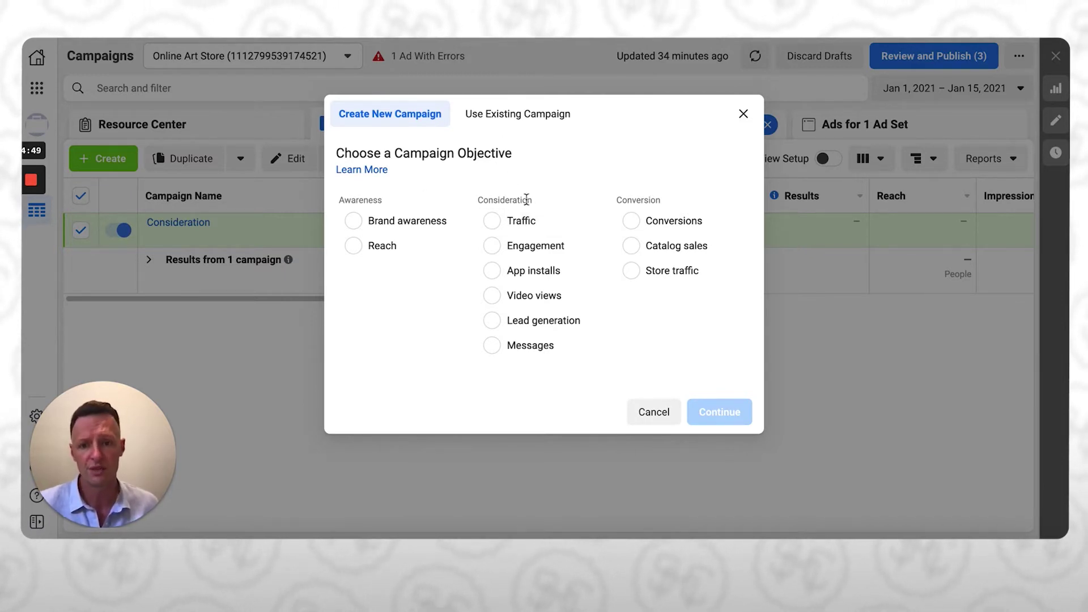
left_click(492, 223)
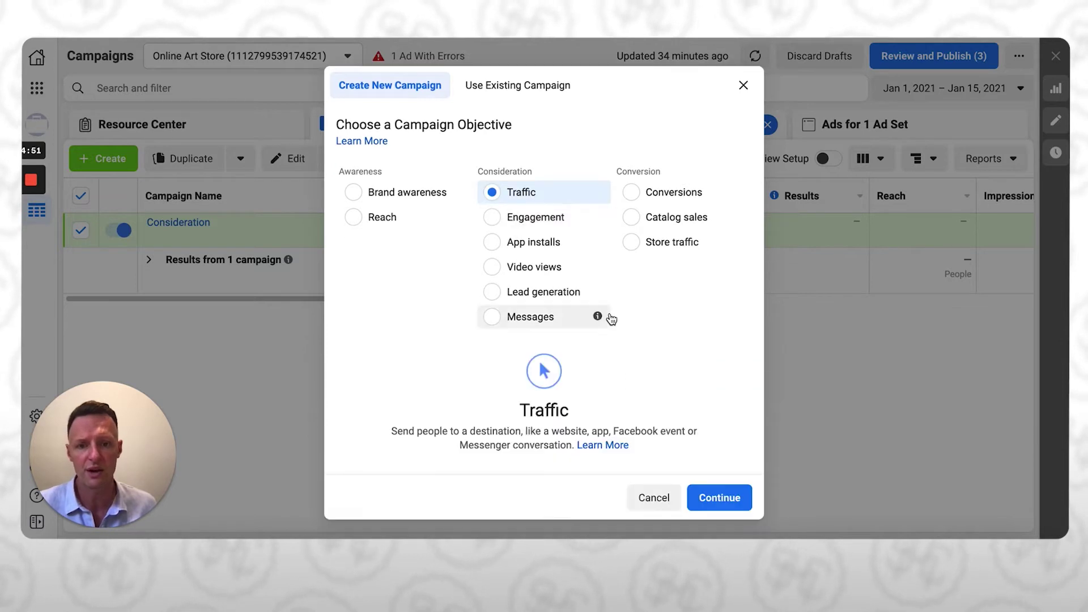
left_click(723, 500)
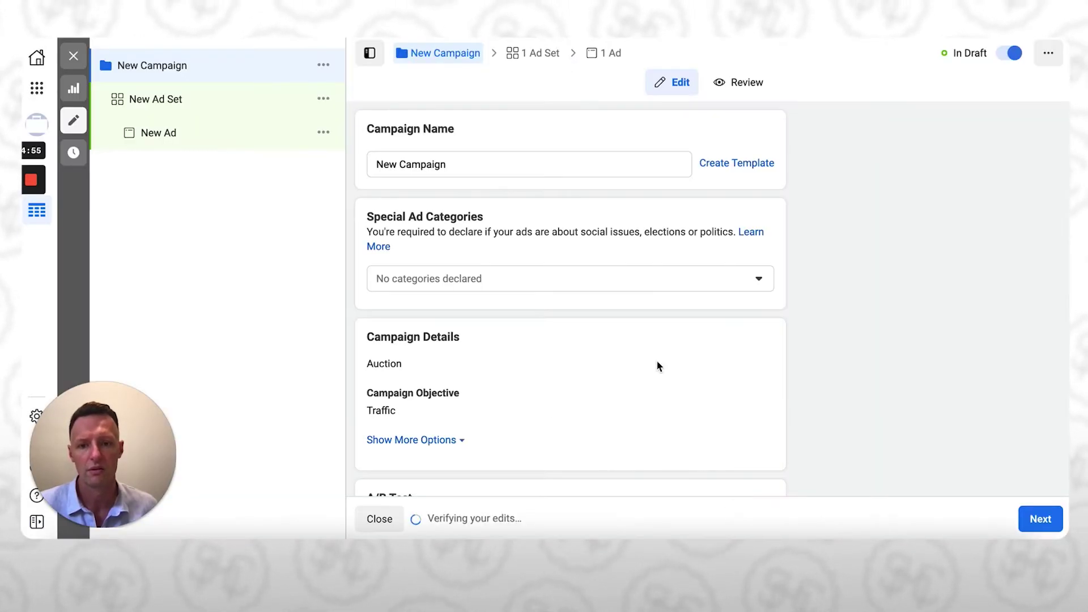
- Rename the new campaign as Decision and proceed to its ad set
left_click(464, 165)
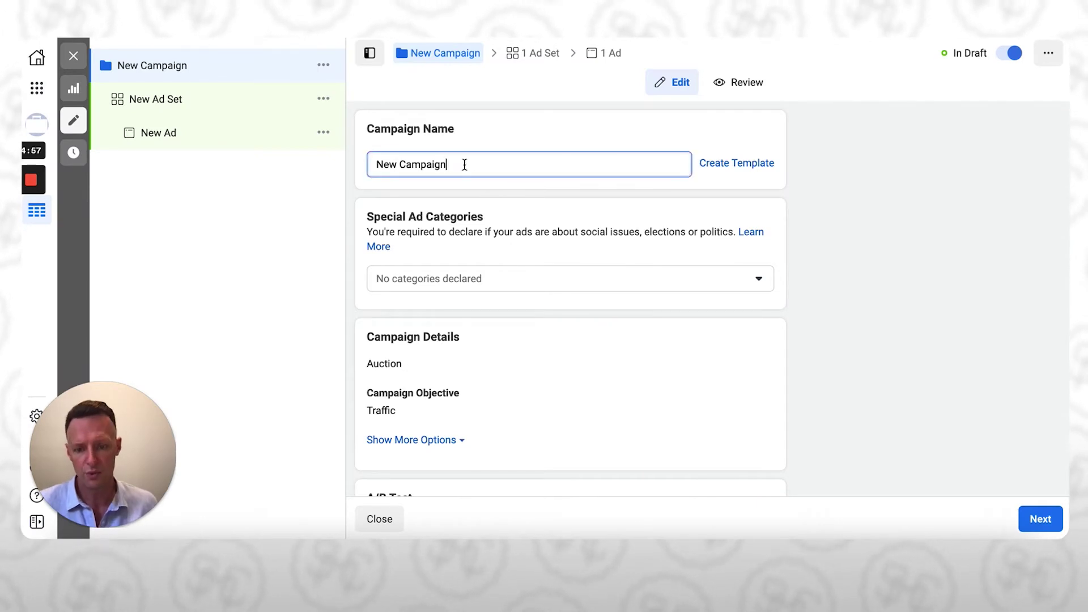
key("ctrl+a")
type("Decision")
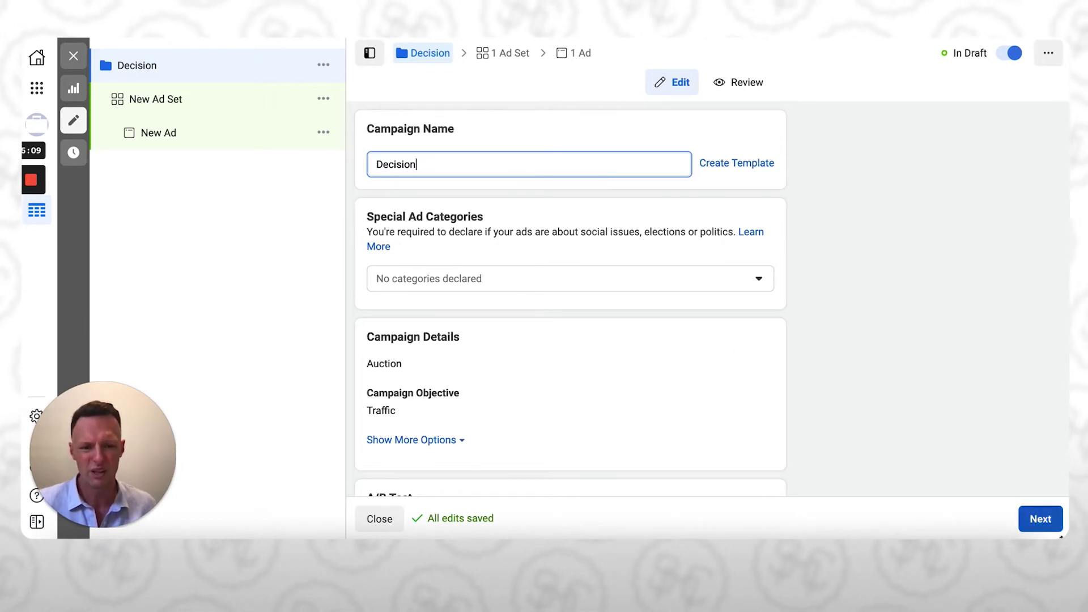
left_click(1054, 532)
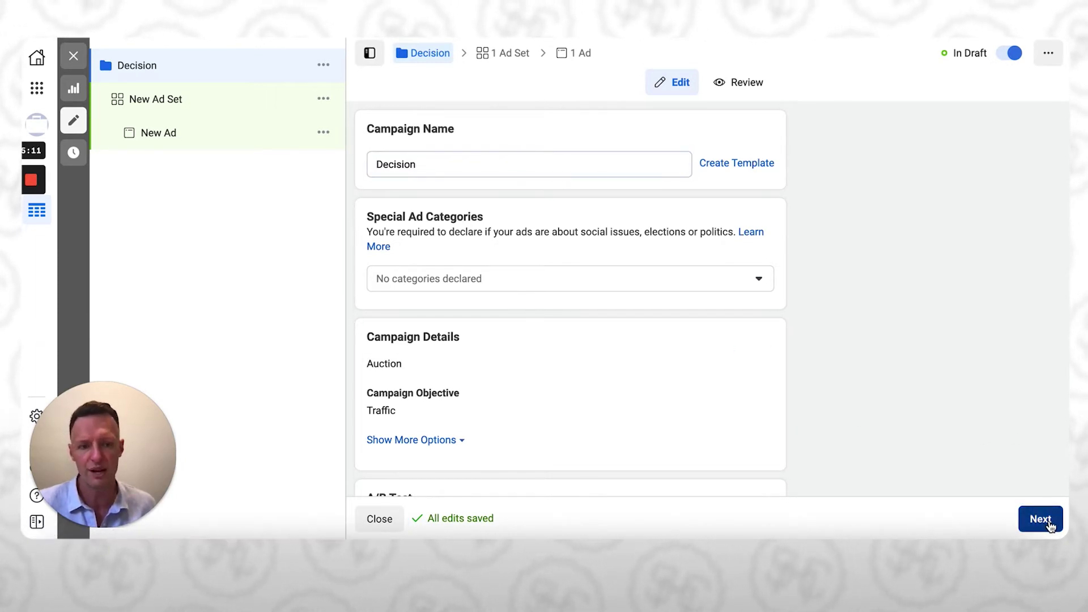
- Start a new custom audience for the ad set, using Website as its source
scroll(652, 386, "down", 1)
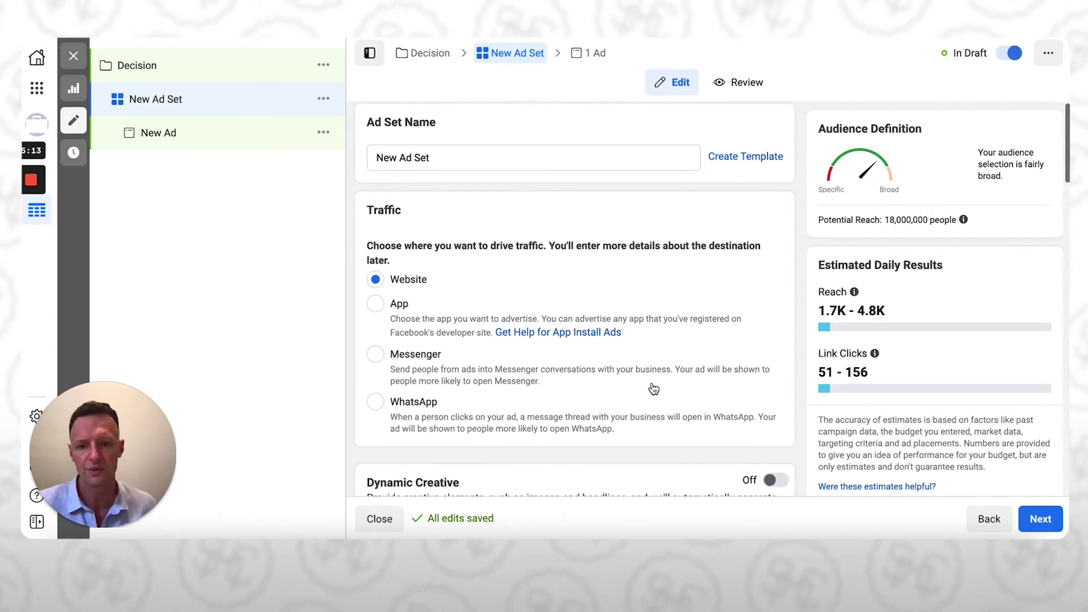
scroll(653, 388, "down", 5)
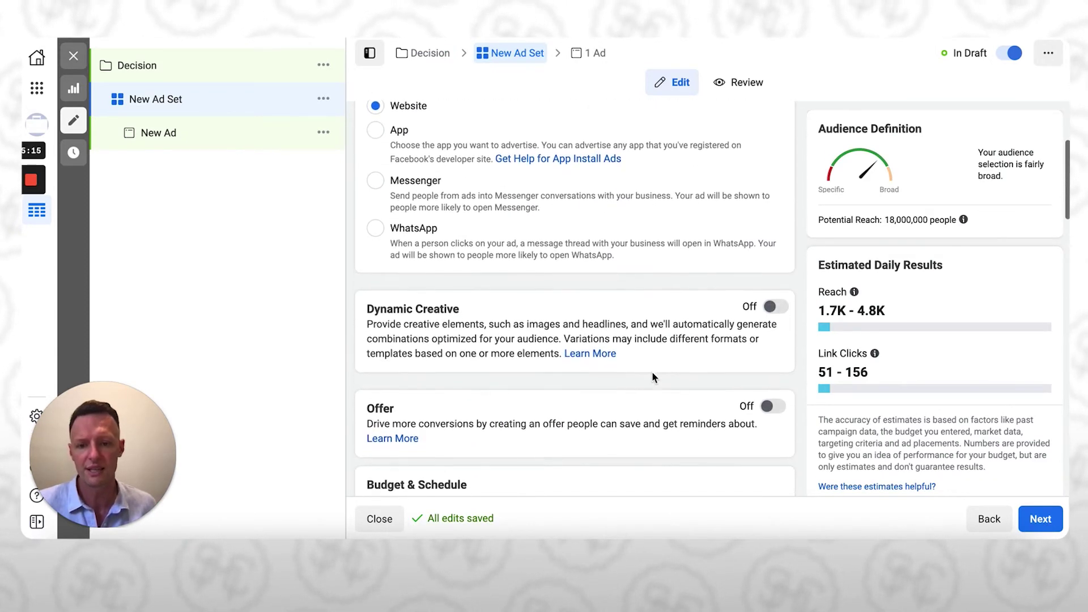
scroll(652, 377, "down", 9)
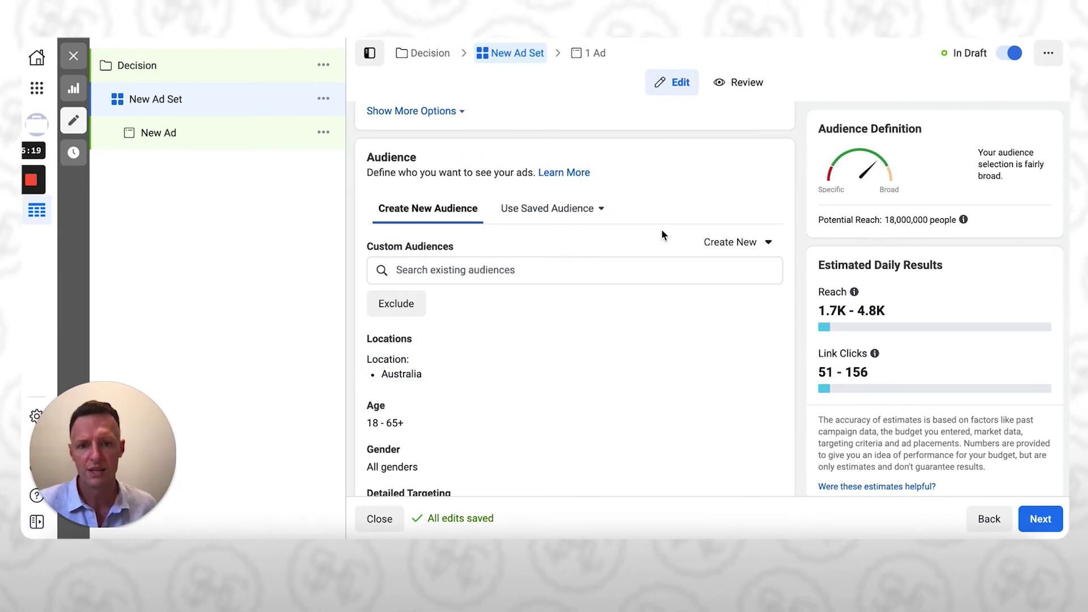
left_click(742, 246)
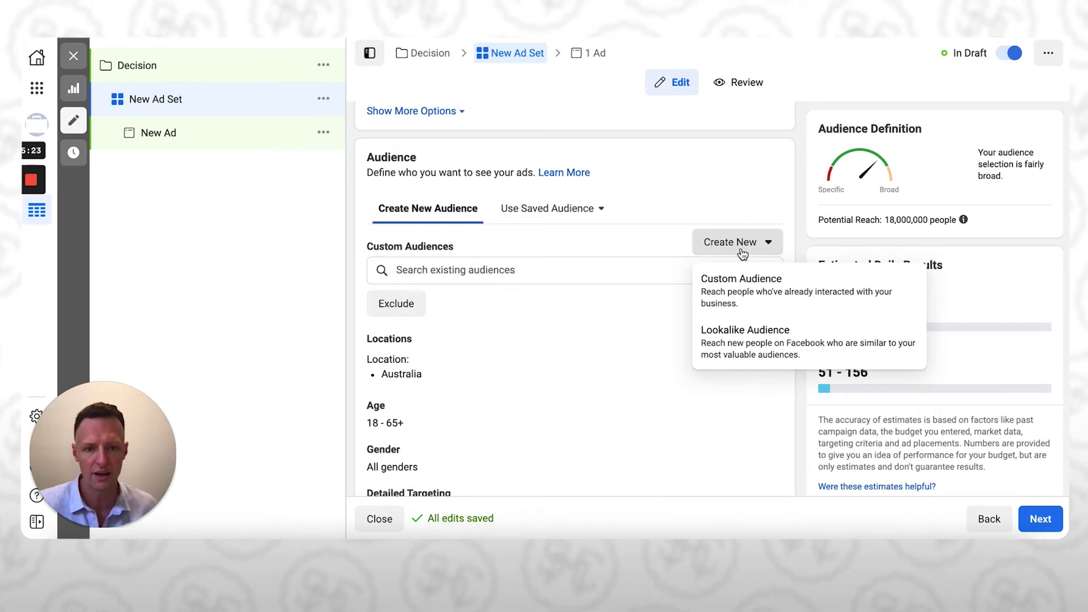
left_click(744, 296)
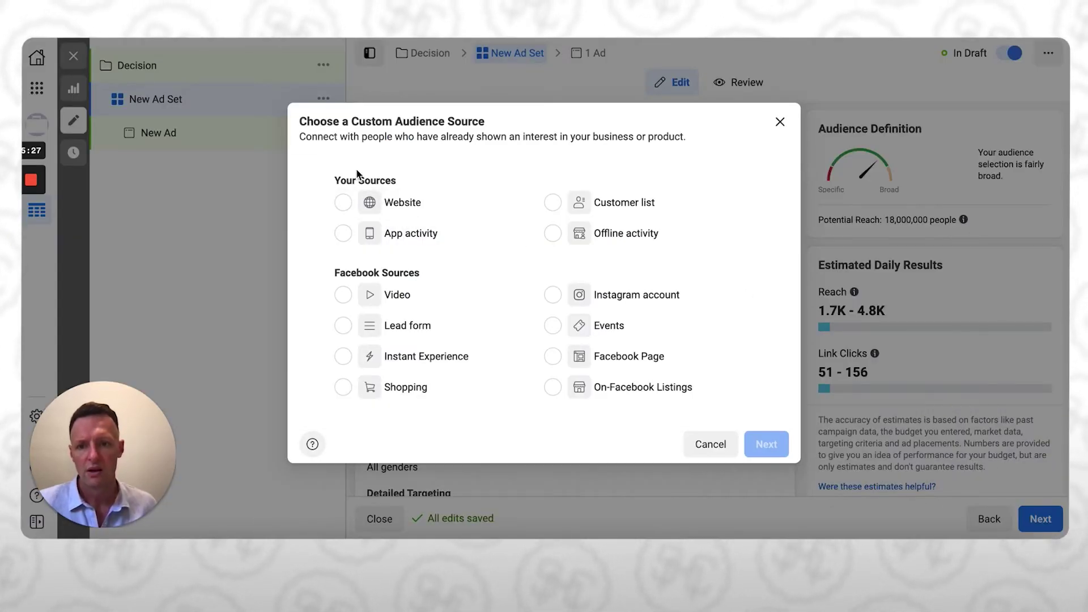
left_click(343, 204)
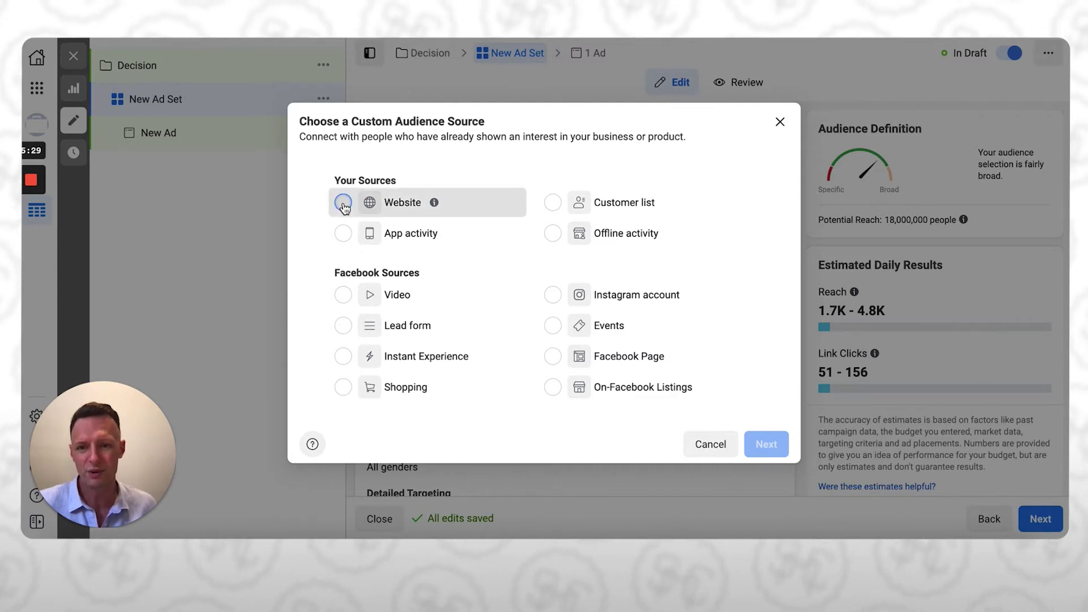
left_click(779, 431)
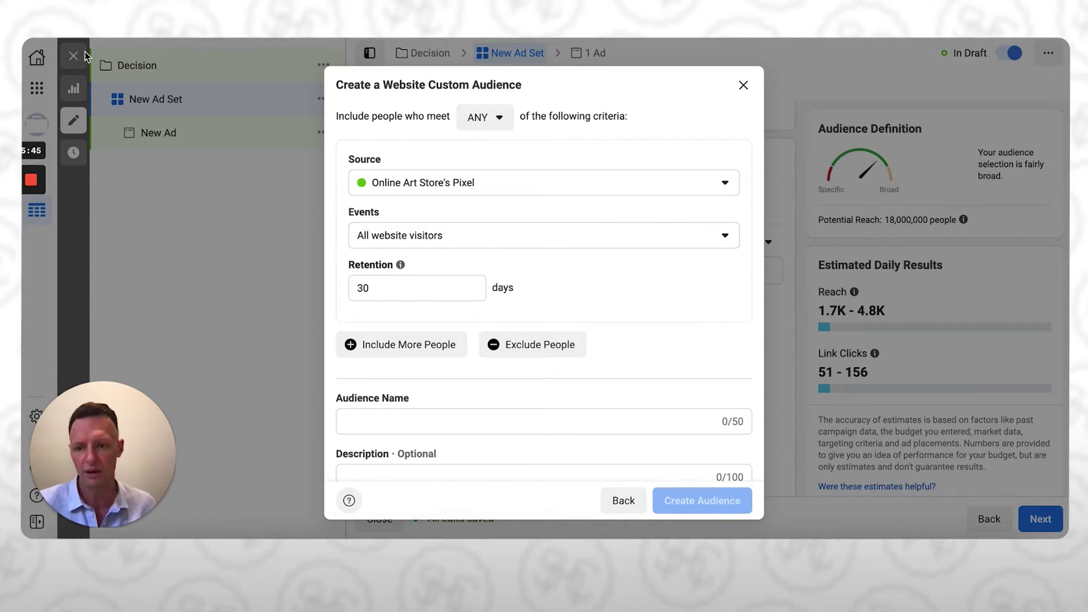
- Check the audience's pixel source and set its event to People who visited specific web pages
left_click(499, 189)
left_click(498, 187)
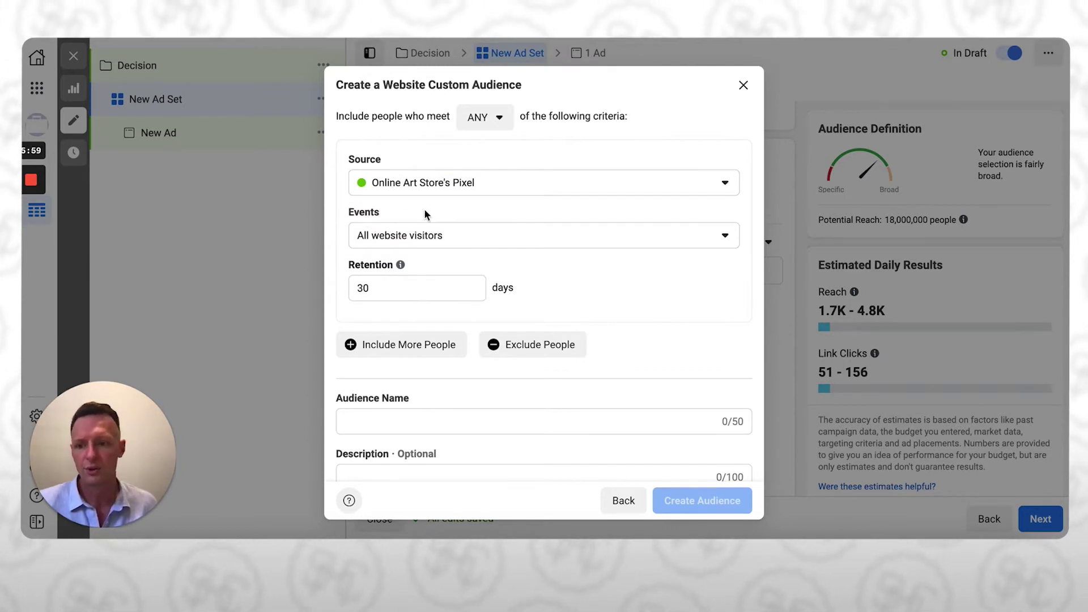
left_click(533, 245)
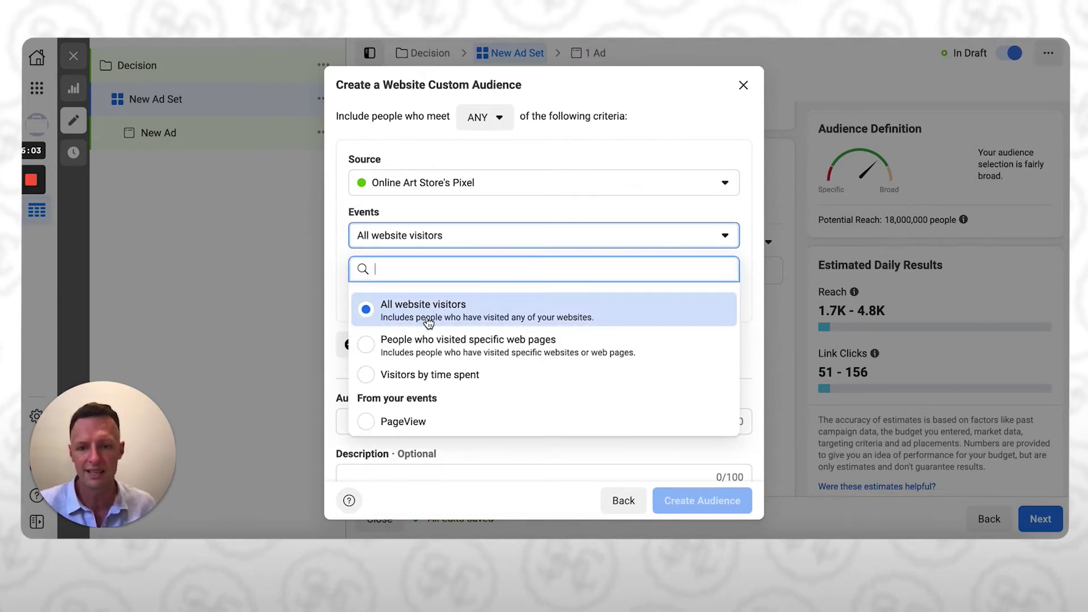
left_click(369, 346)
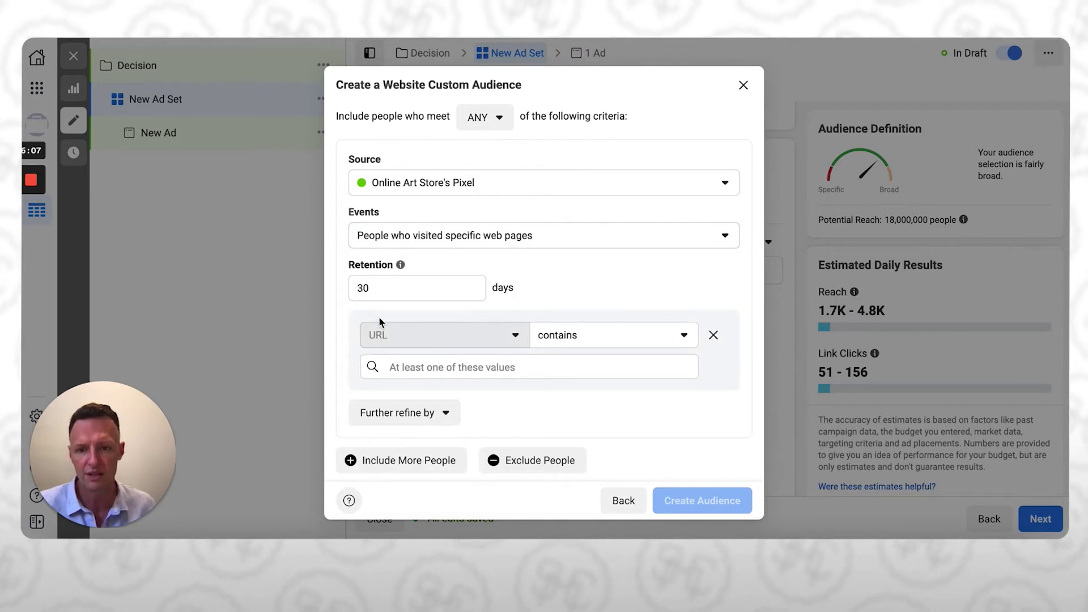
- Read the explanation of audience retention and set the retention to 180 days
mouse_move(402, 267)
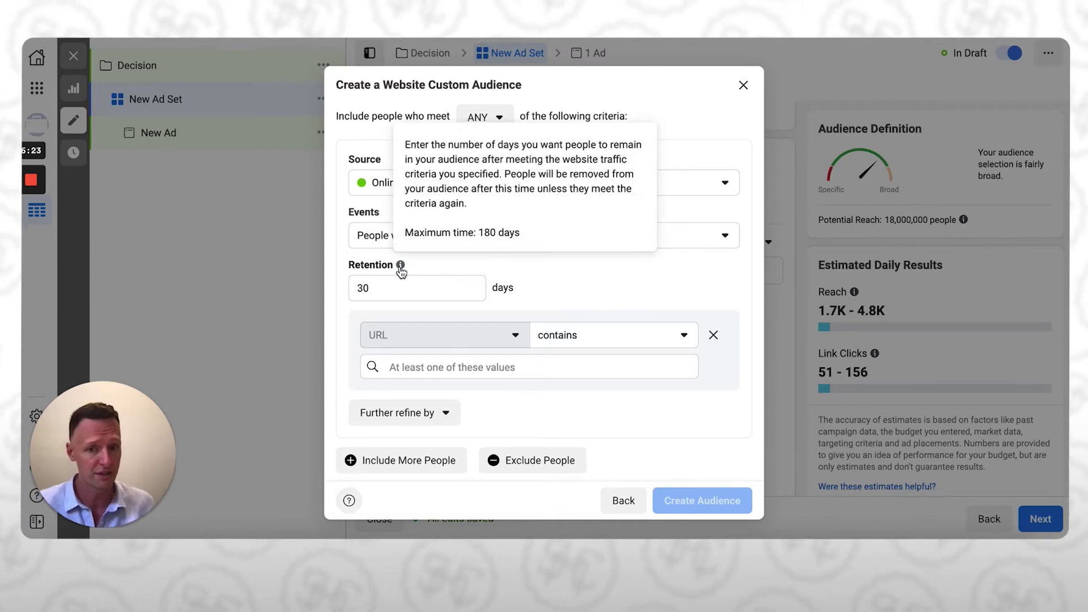
left_click_drag(384, 285, 349, 294)
type("180")
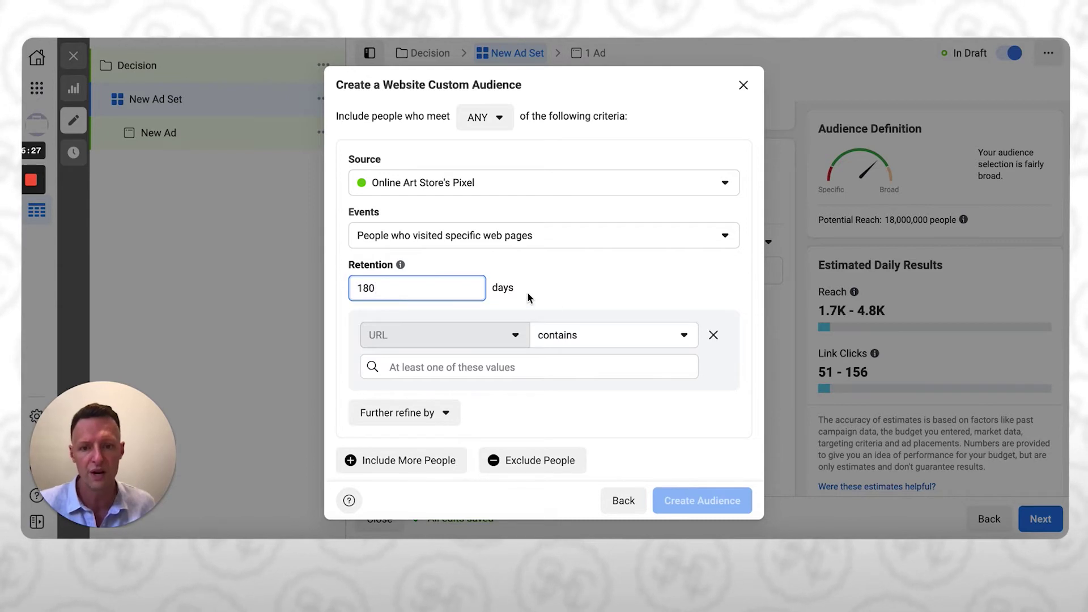
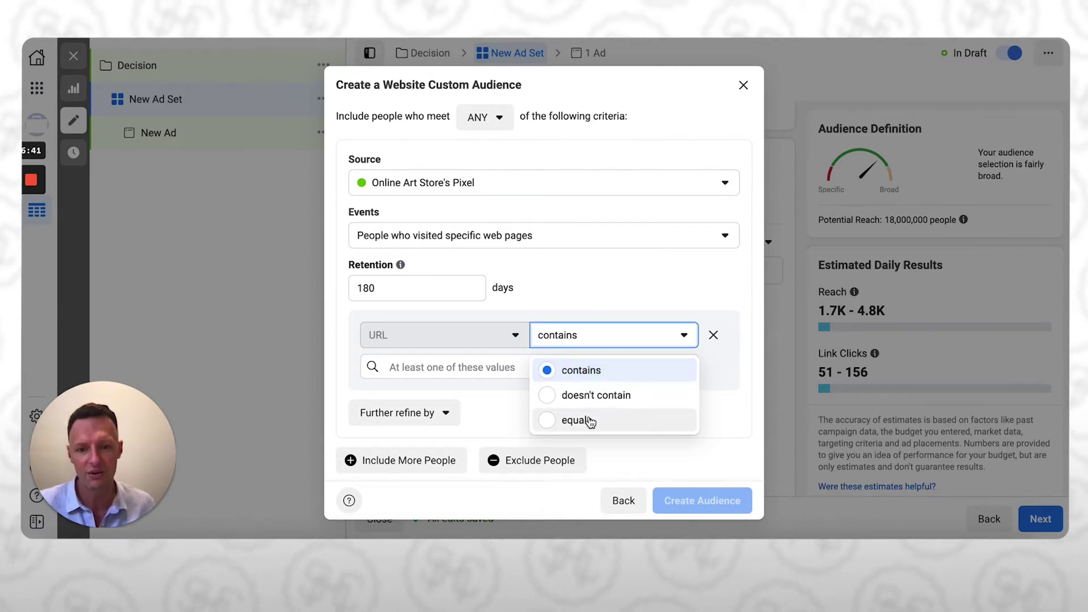
left_click(588, 374)
left_click(521, 370)
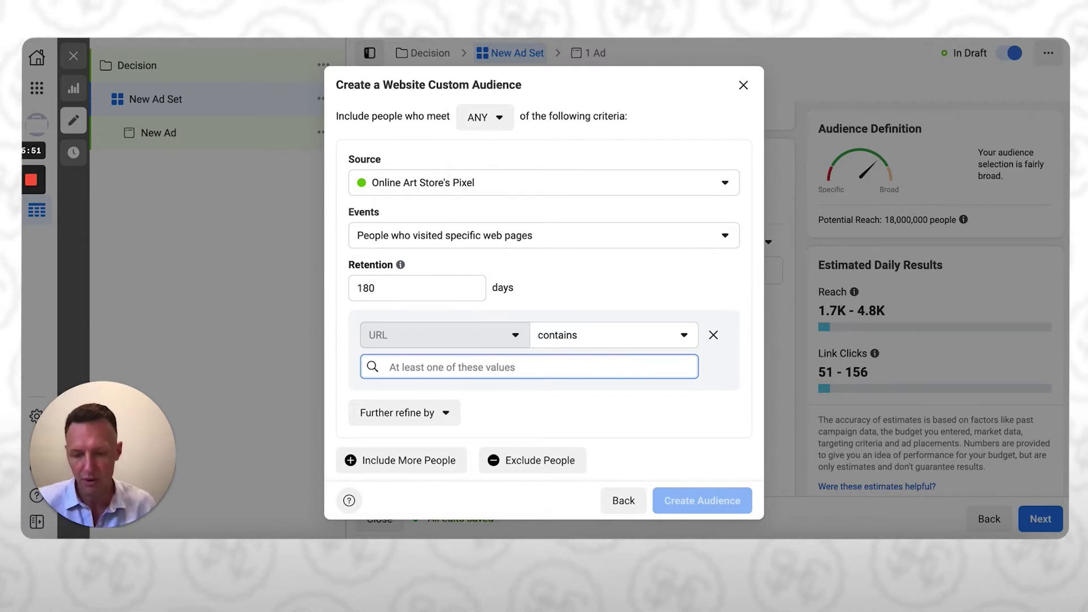
type("onlineartstore")
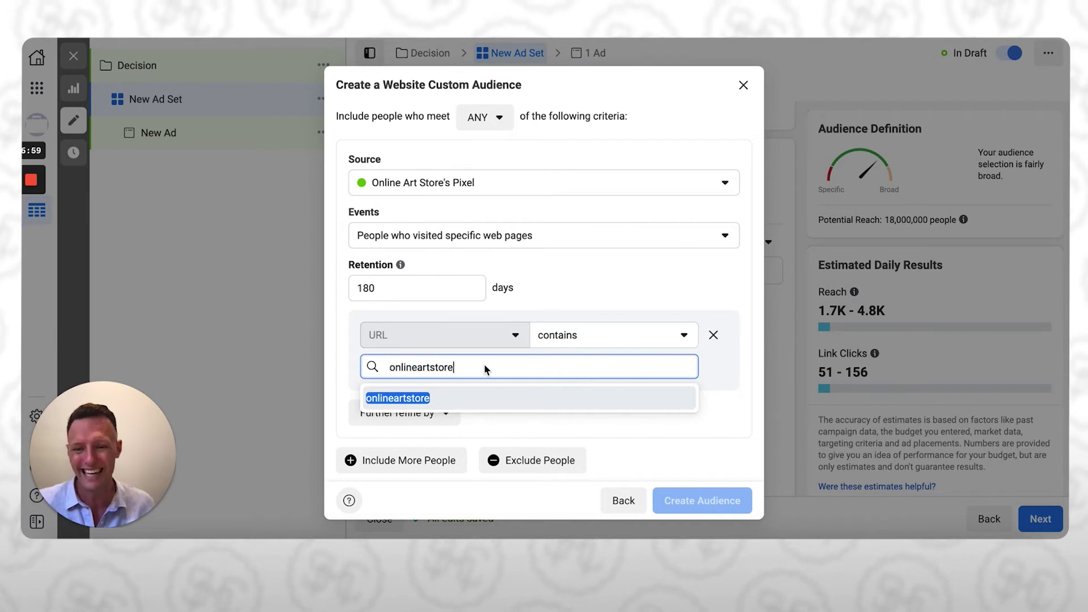
left_click(566, 346)
- Set the audience's URL condition to equals and make its value field ready for entry
left_click(570, 338)
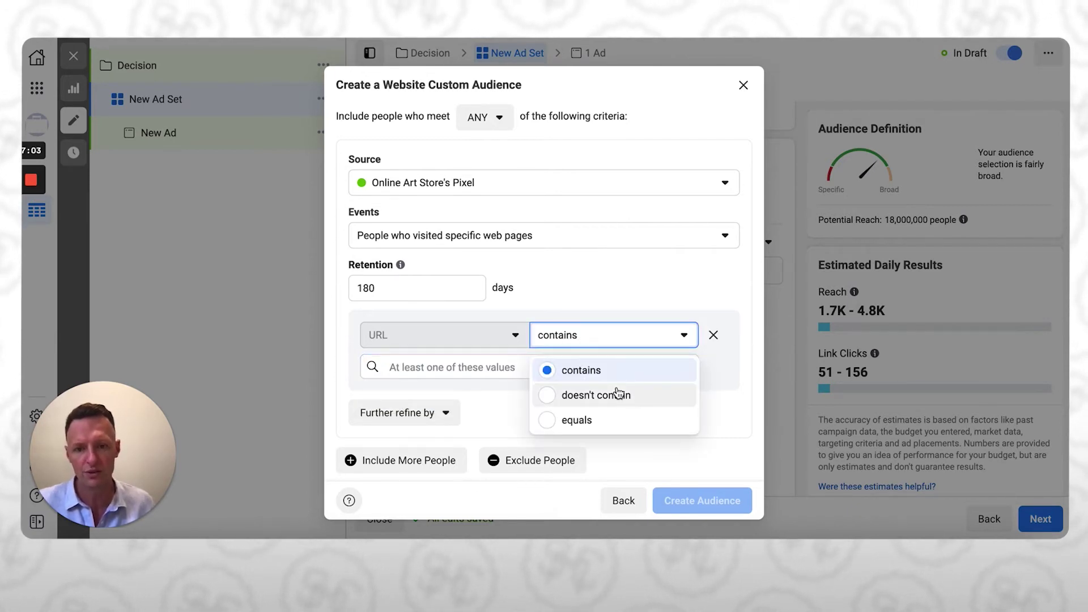
left_click(600, 422)
left_click(527, 371)
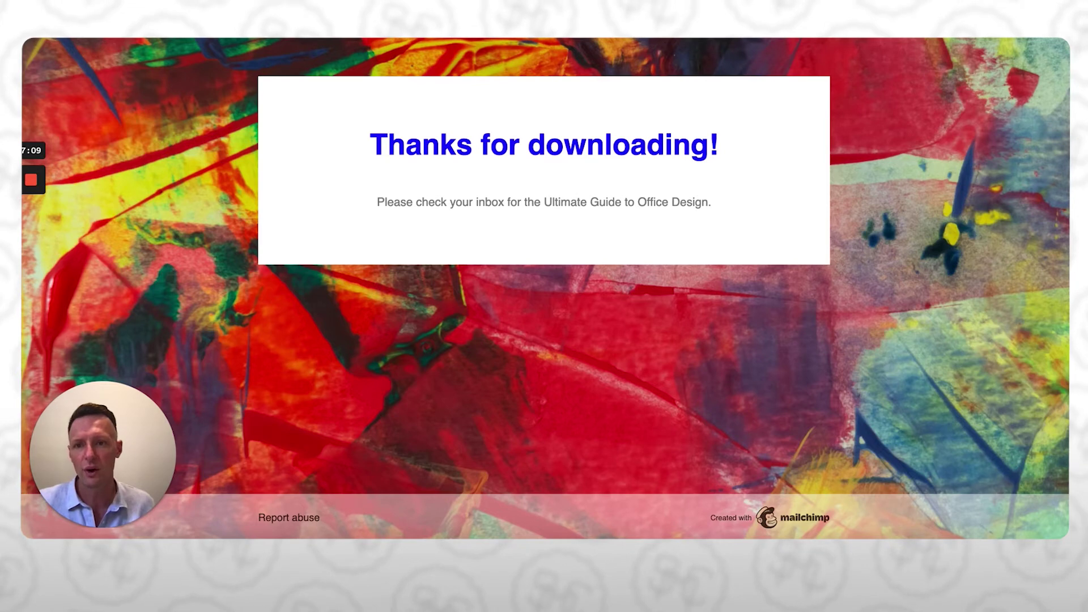
- Copy the web address of the "Thanks for downloading!" page and paste it as the audience's URL value
right_click(323, 38)
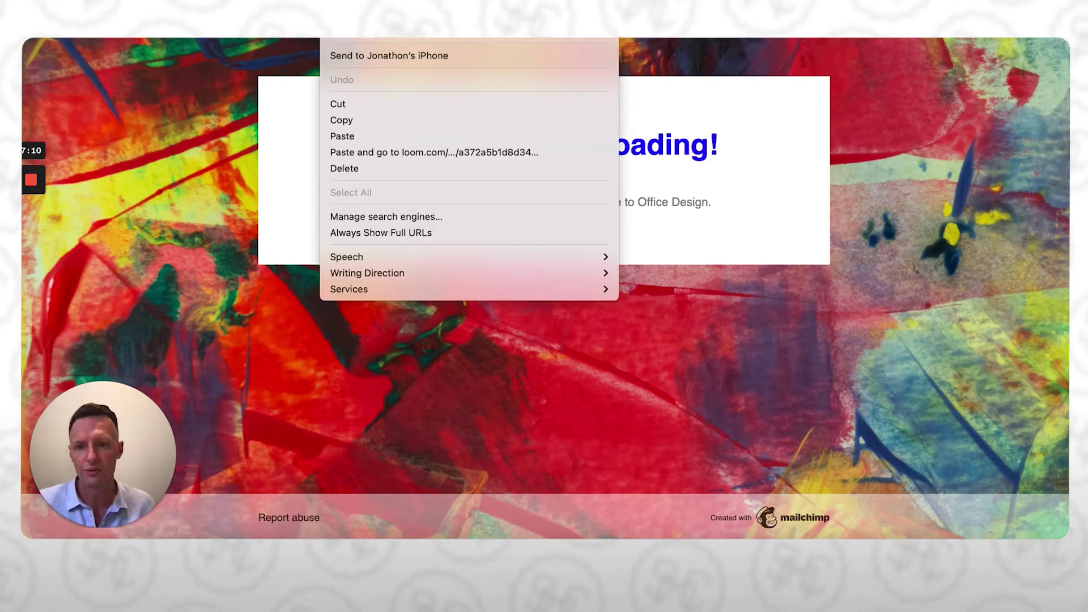
left_click(378, 125)
key("ctrl+Tab")
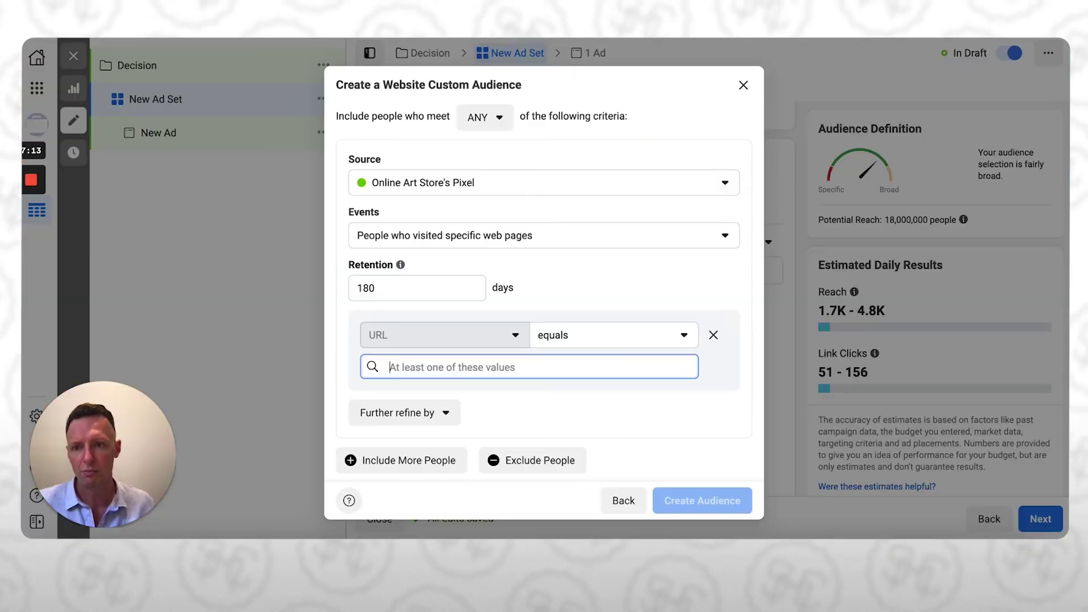
right_click(408, 369)
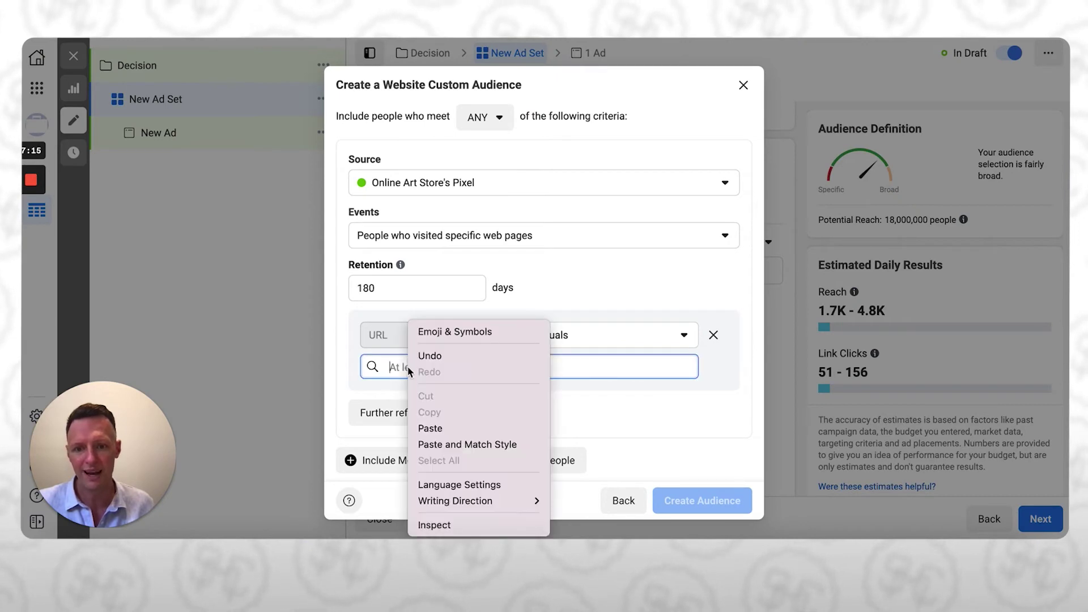
left_click(430, 428)
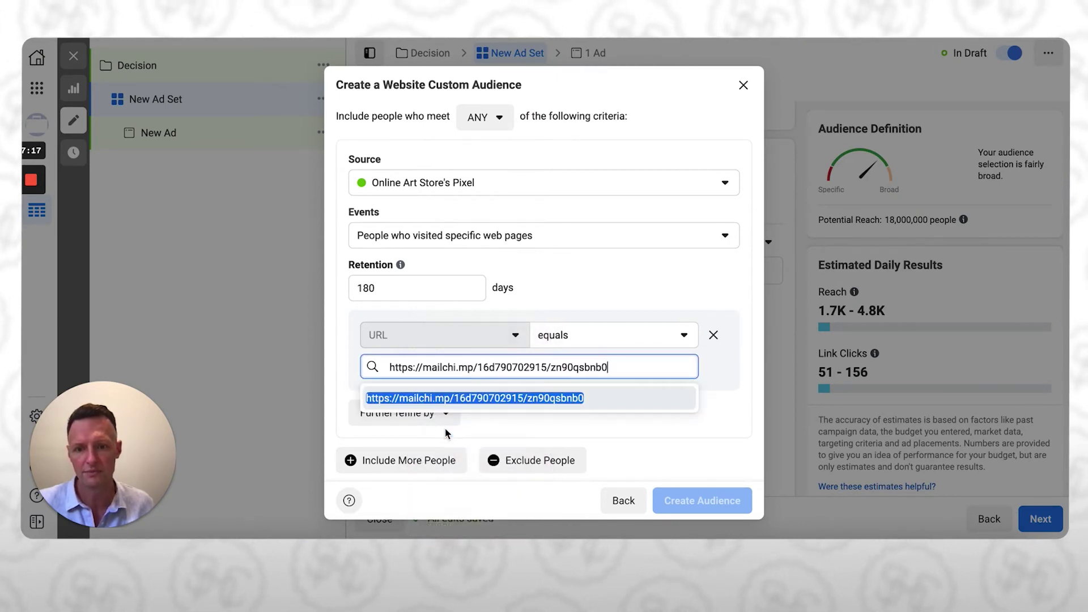
left_click(723, 398)
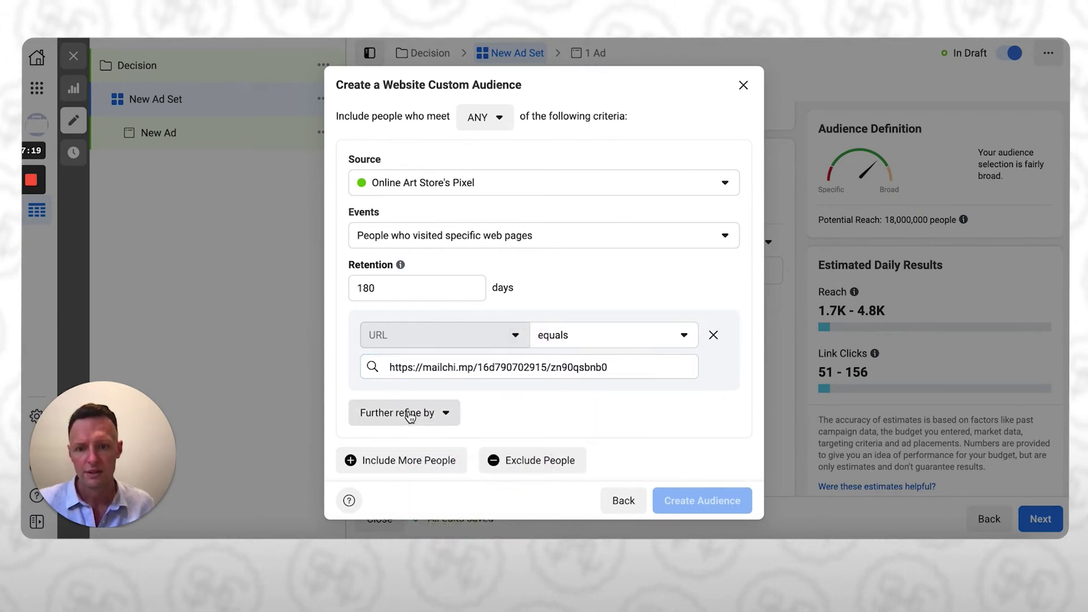
- Name the custom audience eBook Thank You Page
scroll(514, 401, "down", 3)
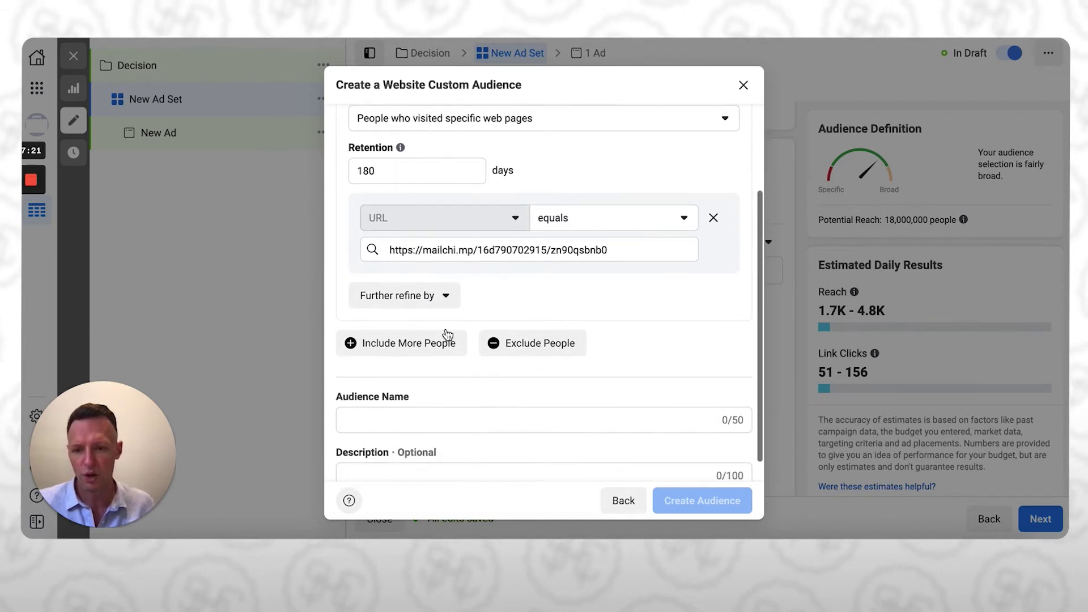
scroll(493, 357, "down", 1)
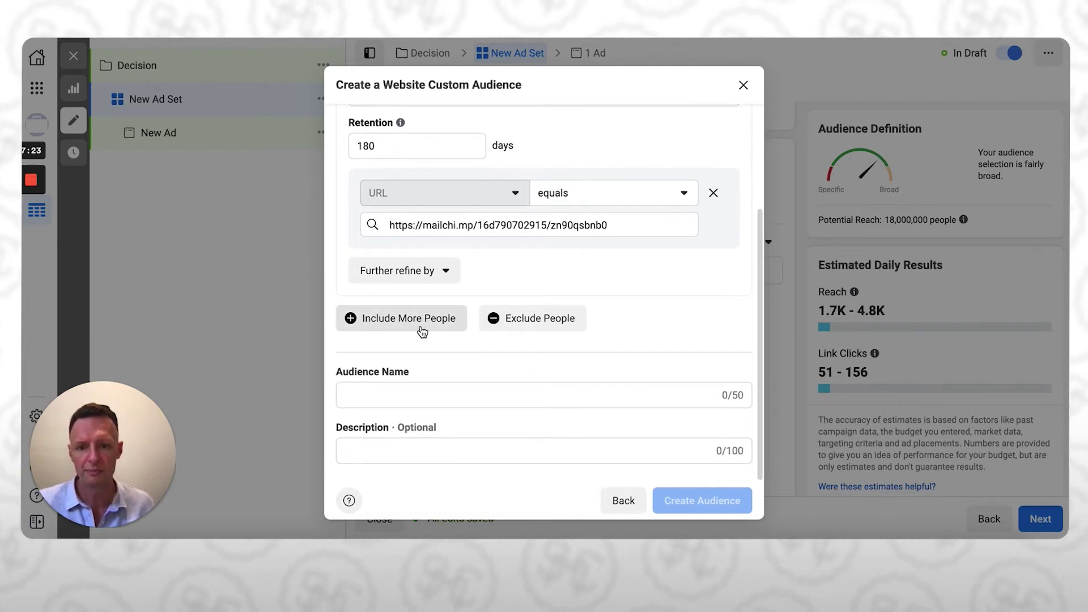
left_click(422, 397)
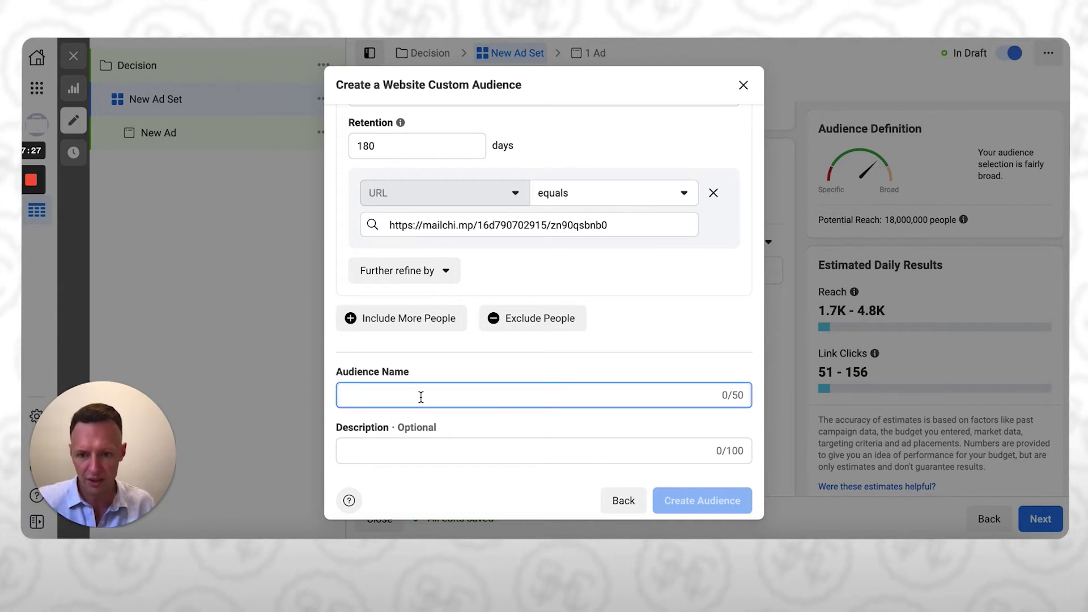
type("E")
key("BackSpace")
type("e")
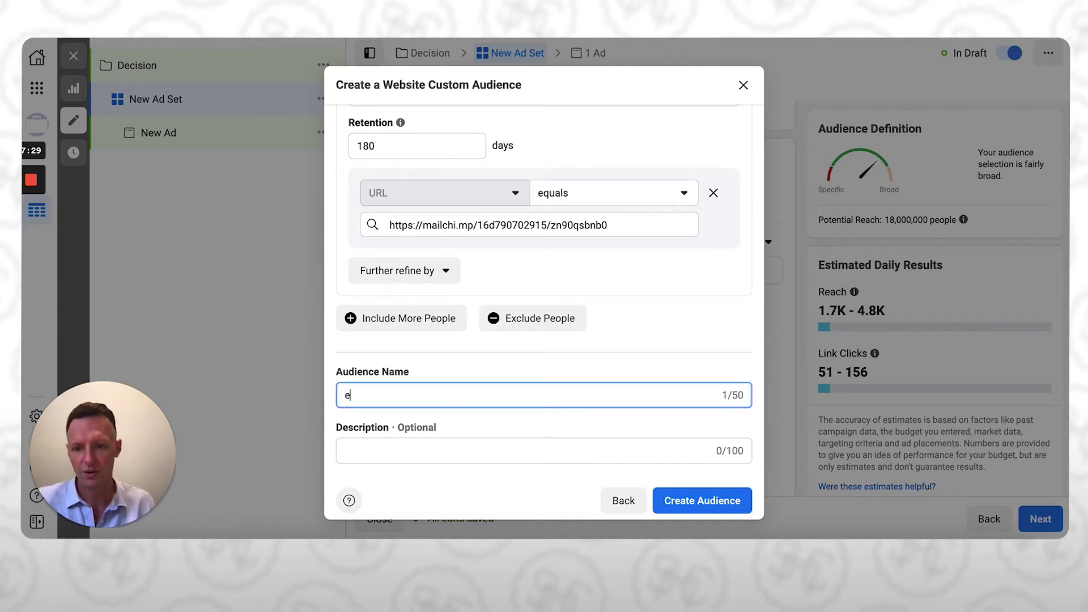
type("Book Th")
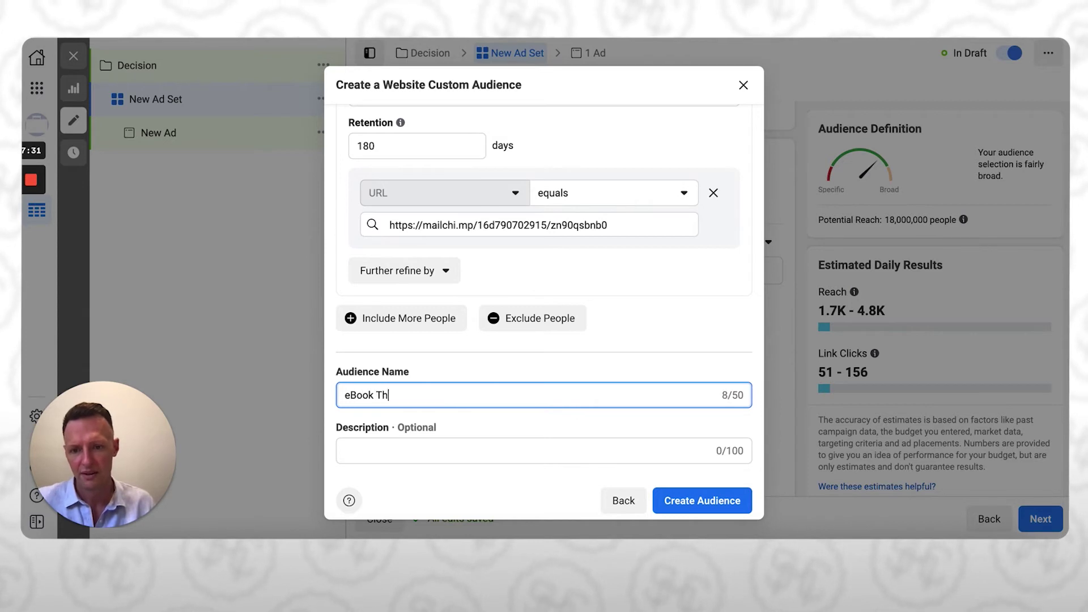
type("ank You Page")
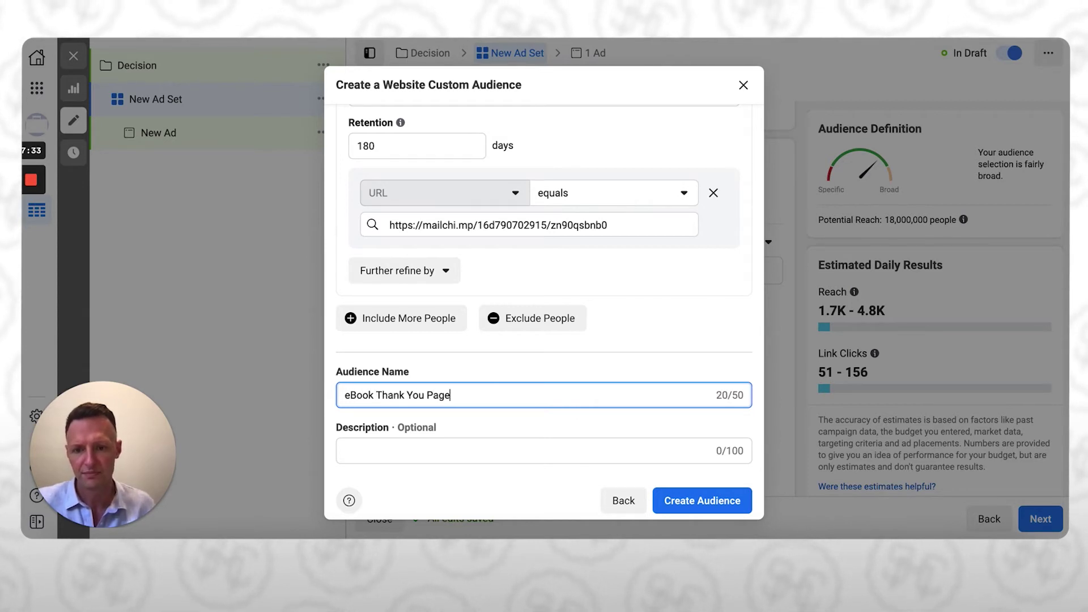
- Create the website custom audience without a description and return to the ad set
left_click(391, 449)
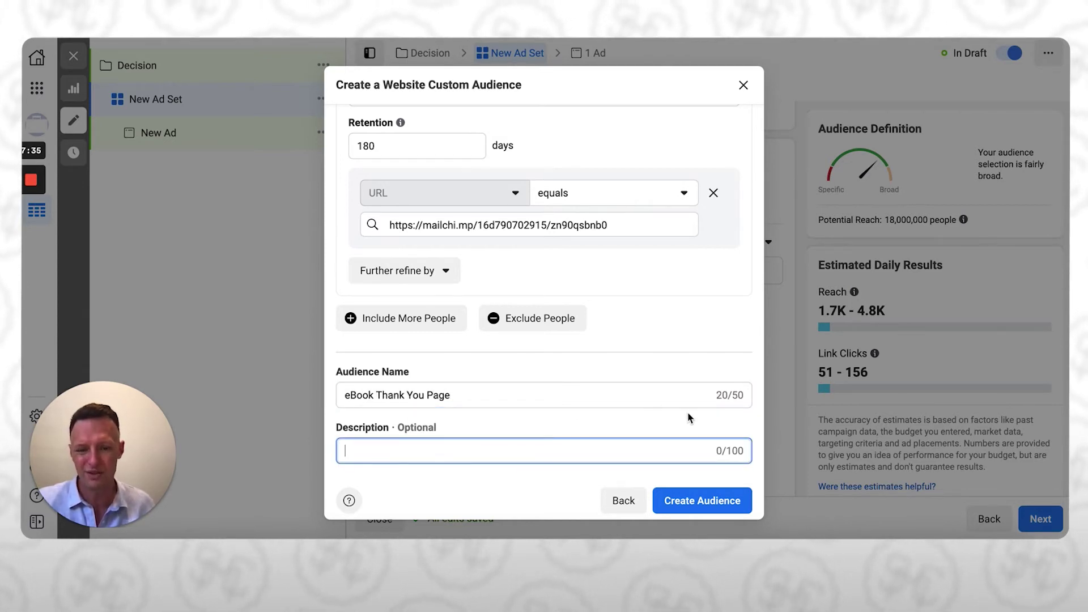
left_click(715, 503)
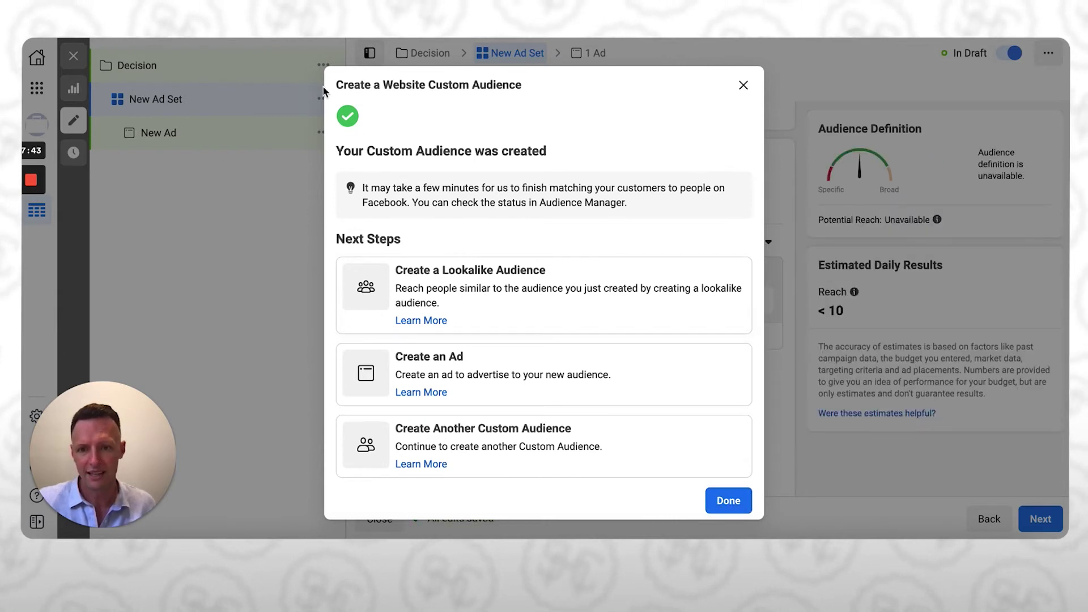
left_click(729, 499)
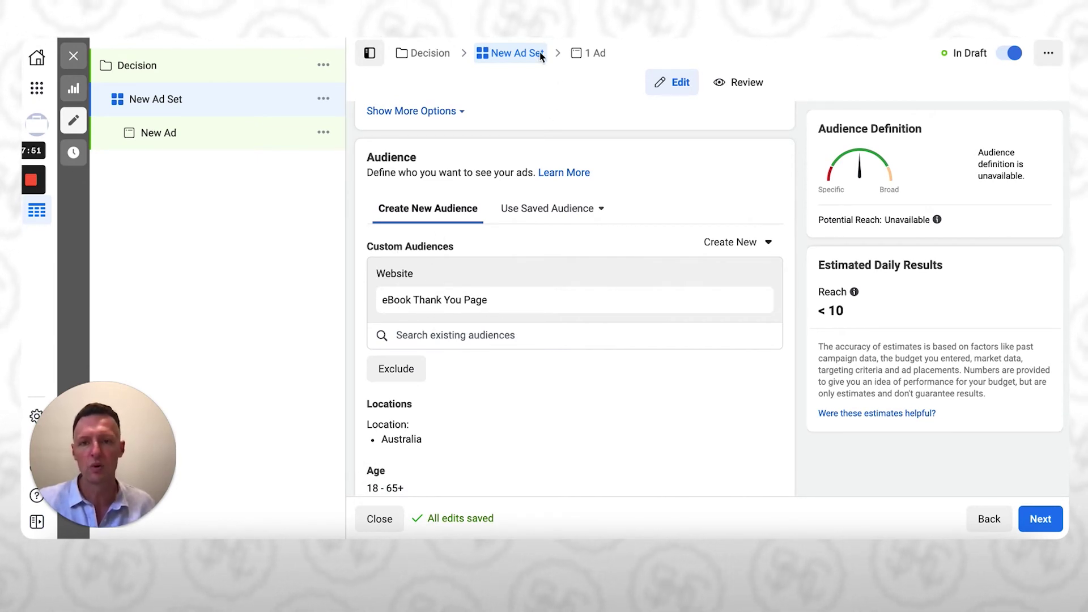
- Review the guide's download form page and its thank-you page alongside the ad set's custom audience
key("ctrl+Tab")
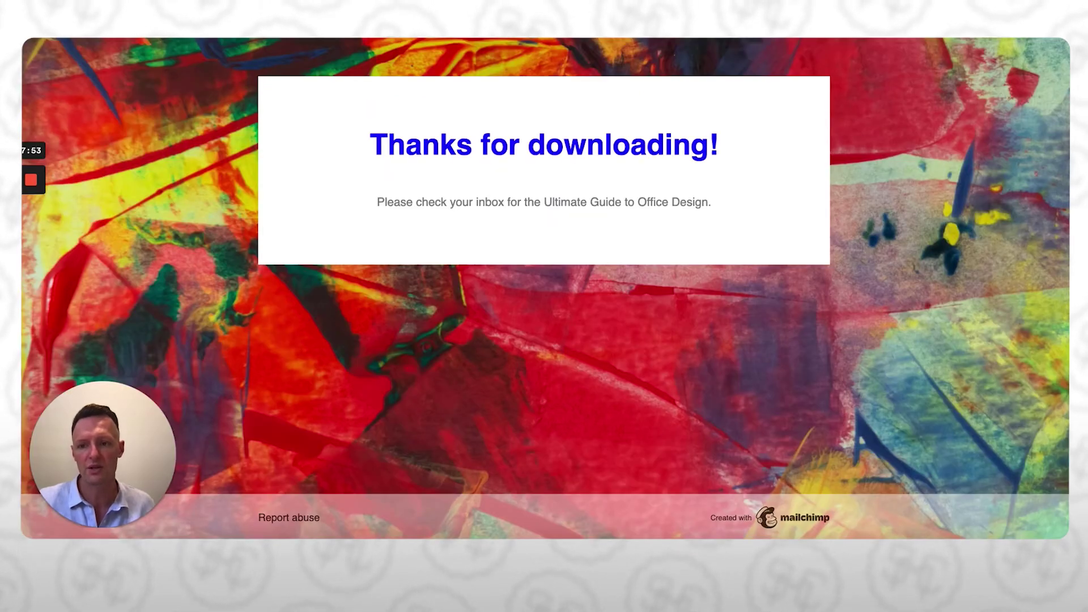
key("ctrl+Tab")
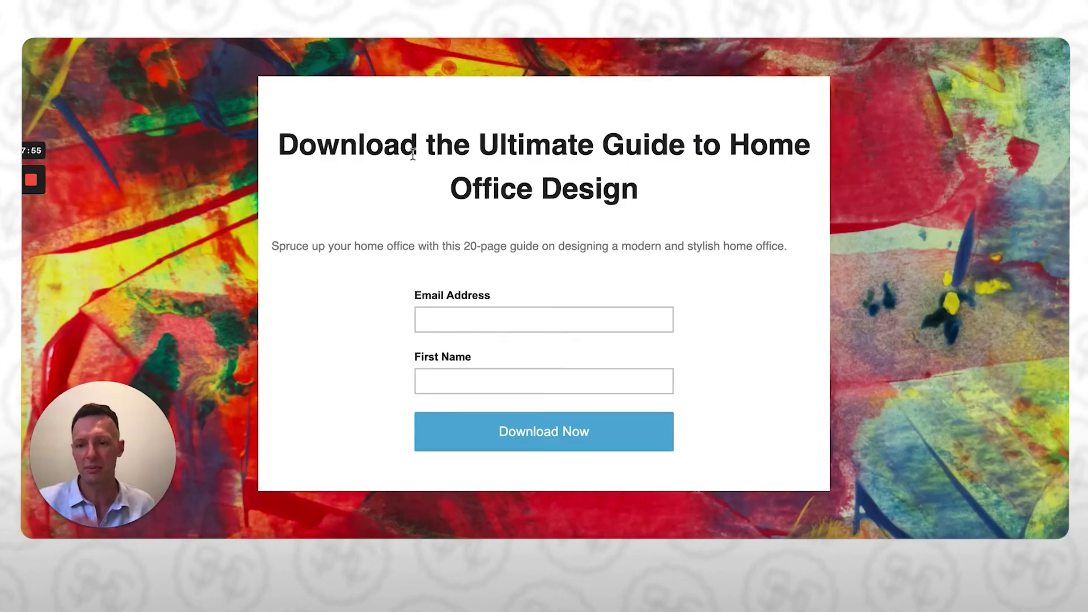
left_click(432, 314)
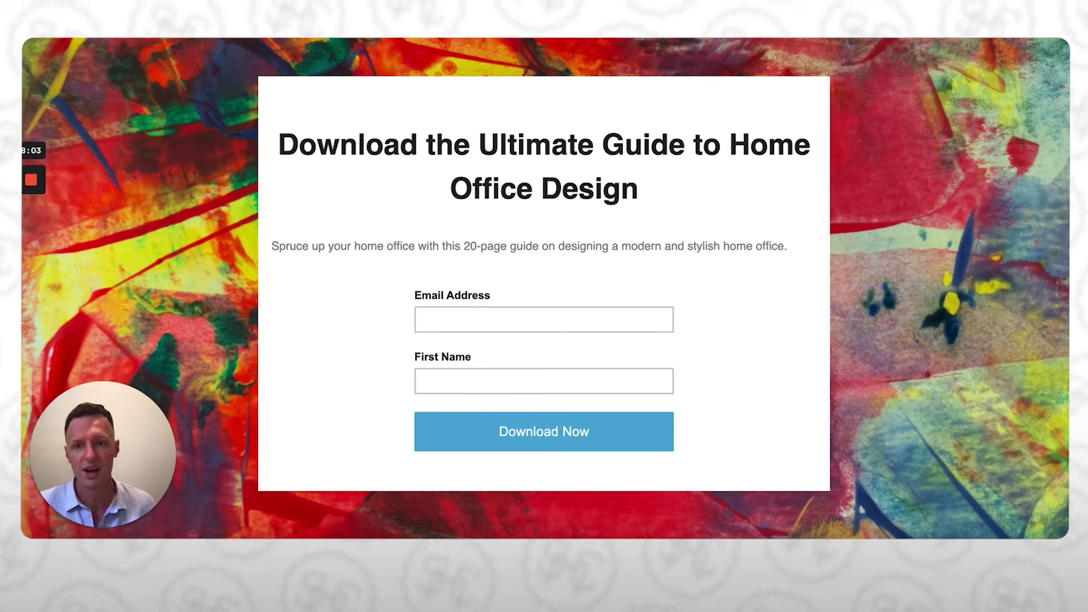
key("ctrl+Tab")
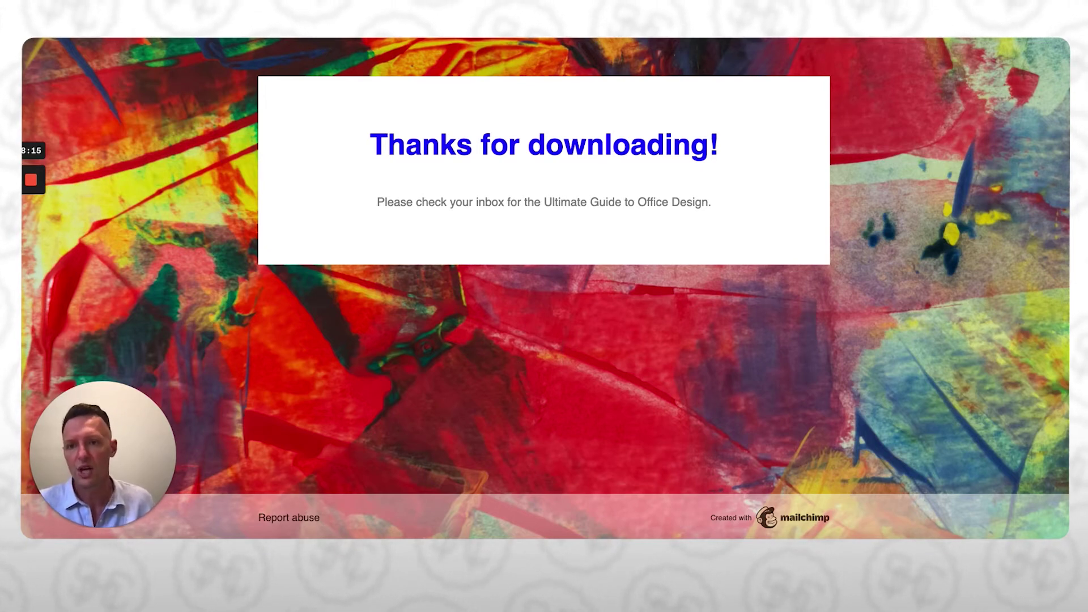
key("ctrl+Tab")
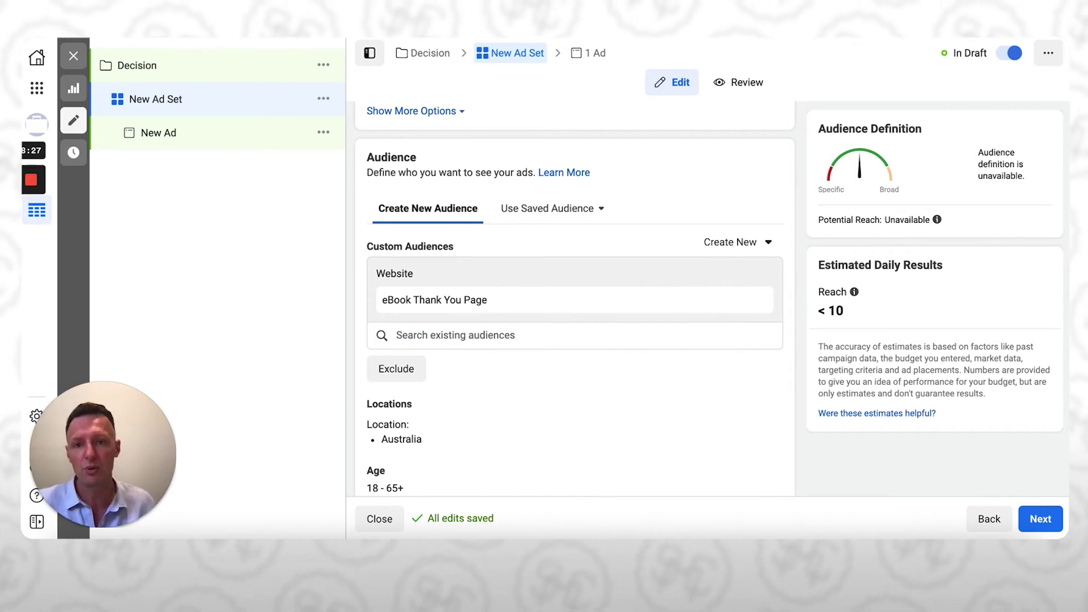
key("ctrl+Tab")
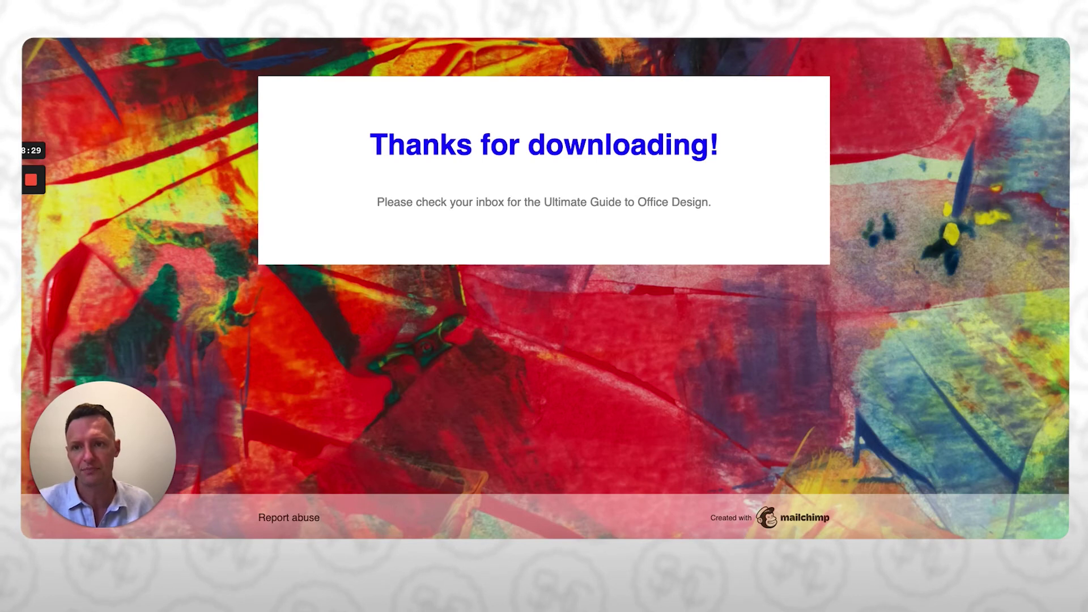
key("ctrl+shift+Tab")
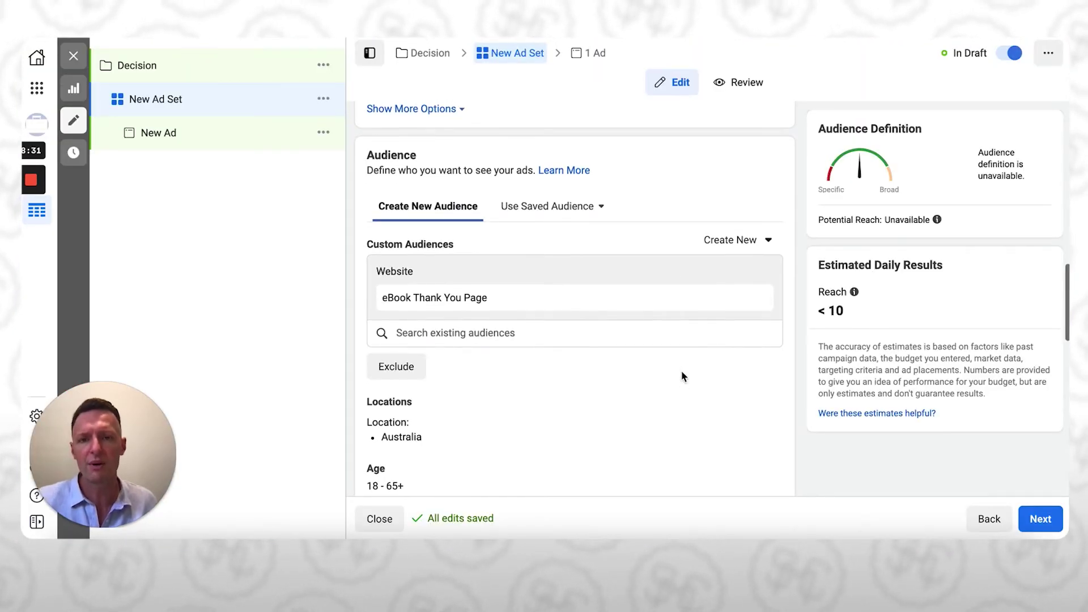
scroll(682, 380, "up", 1)
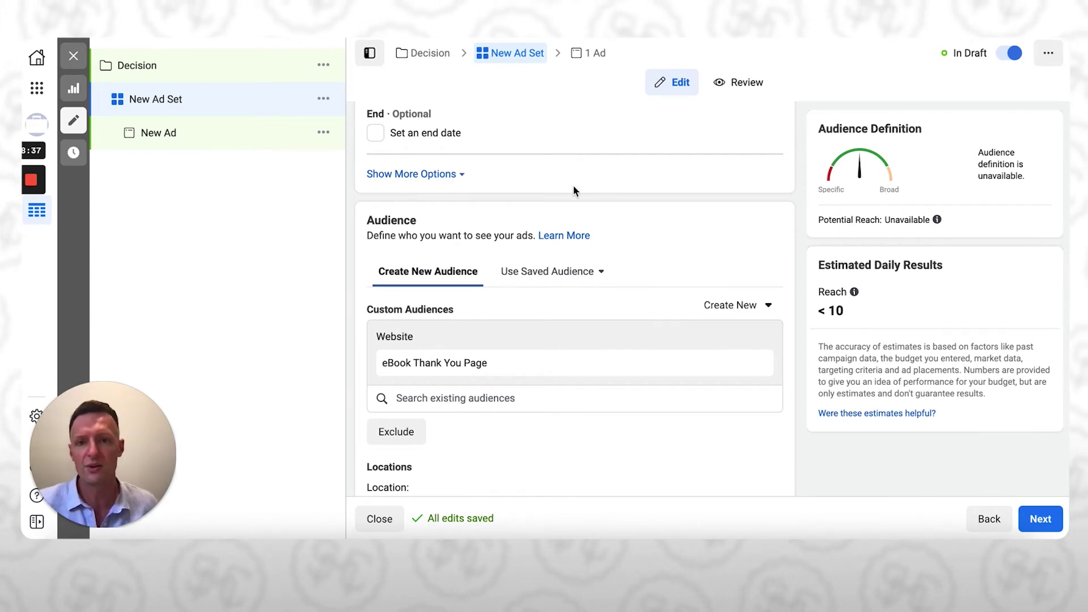
key("ctrl+Tab")
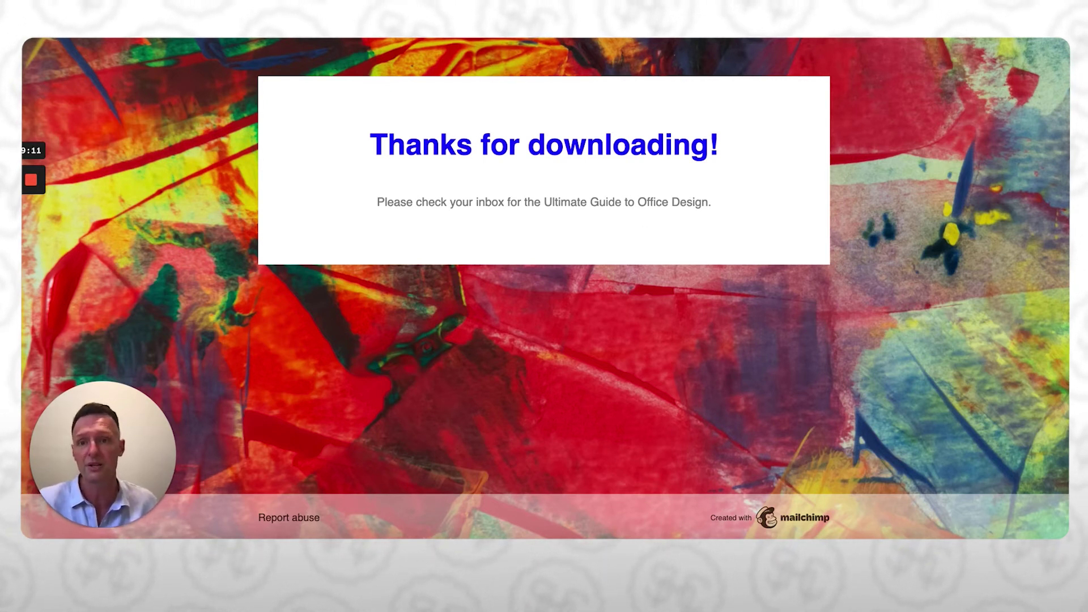
key("alt+Left")
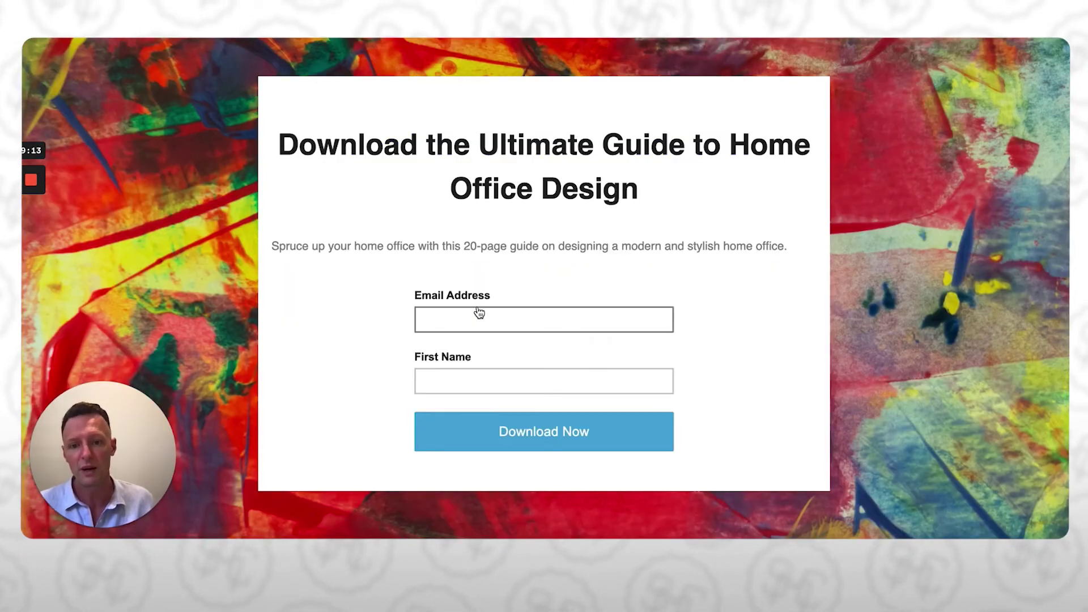
key("alt+Right")
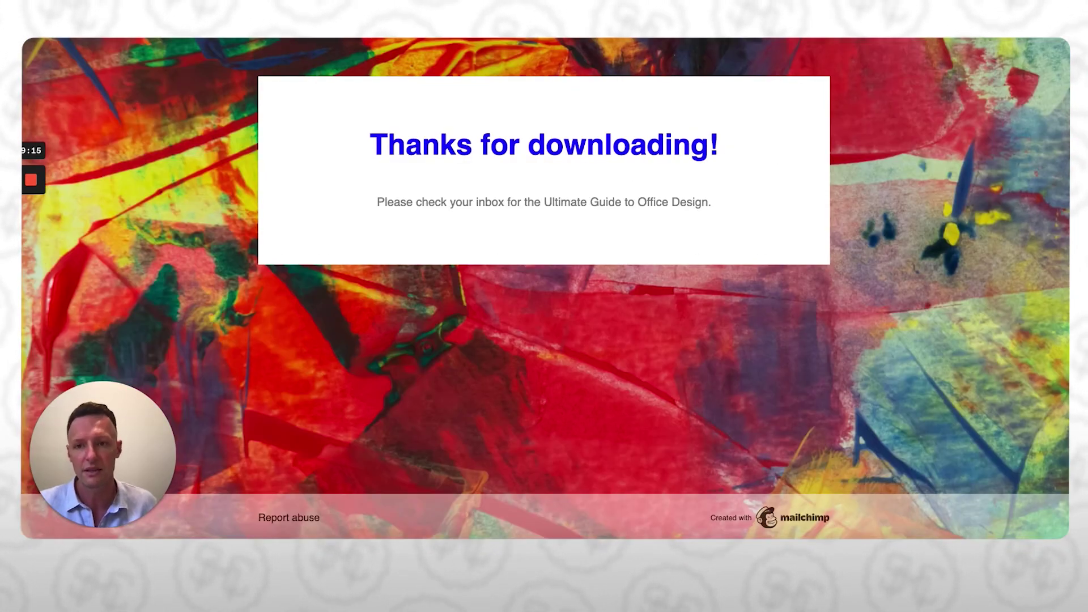
key("ctrl+Tab")
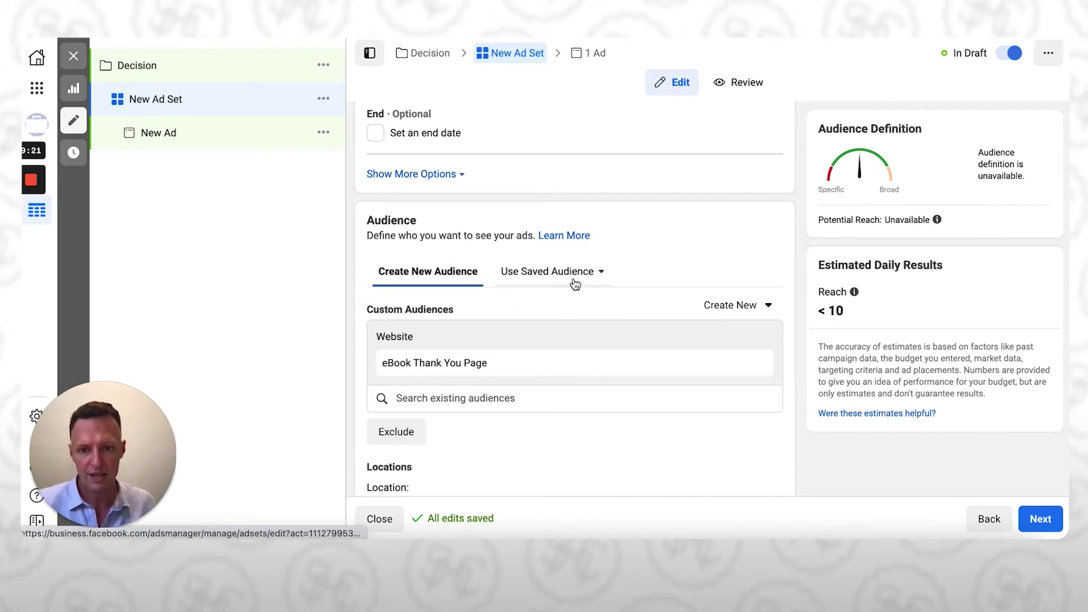
- Change the Decision campaign's objective to Conversions, accept the settings change and continue to the ad set
scroll(573, 282, "up", 1)
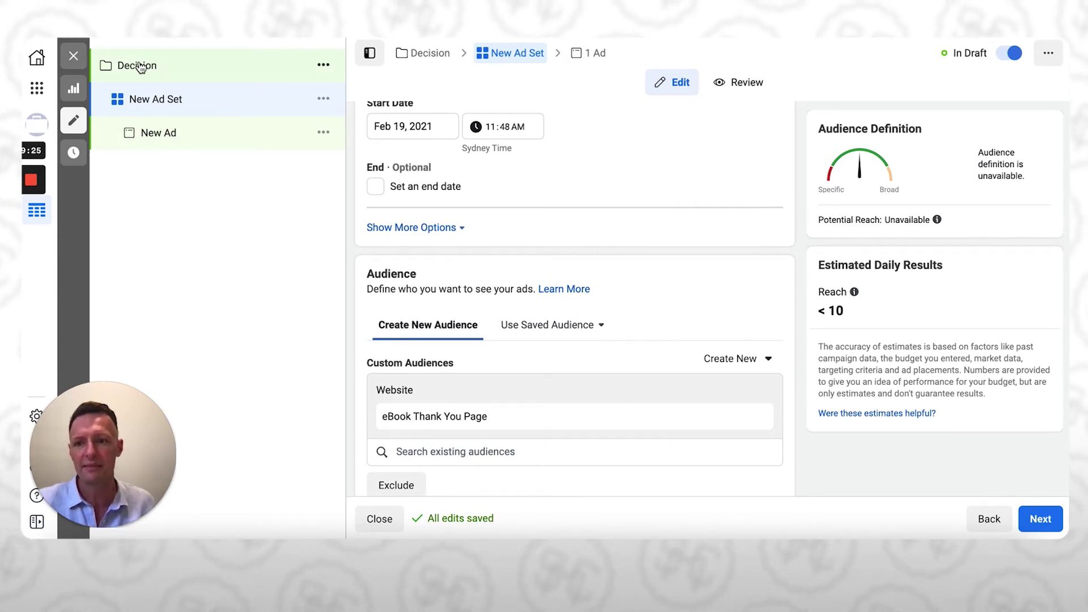
left_click(139, 67)
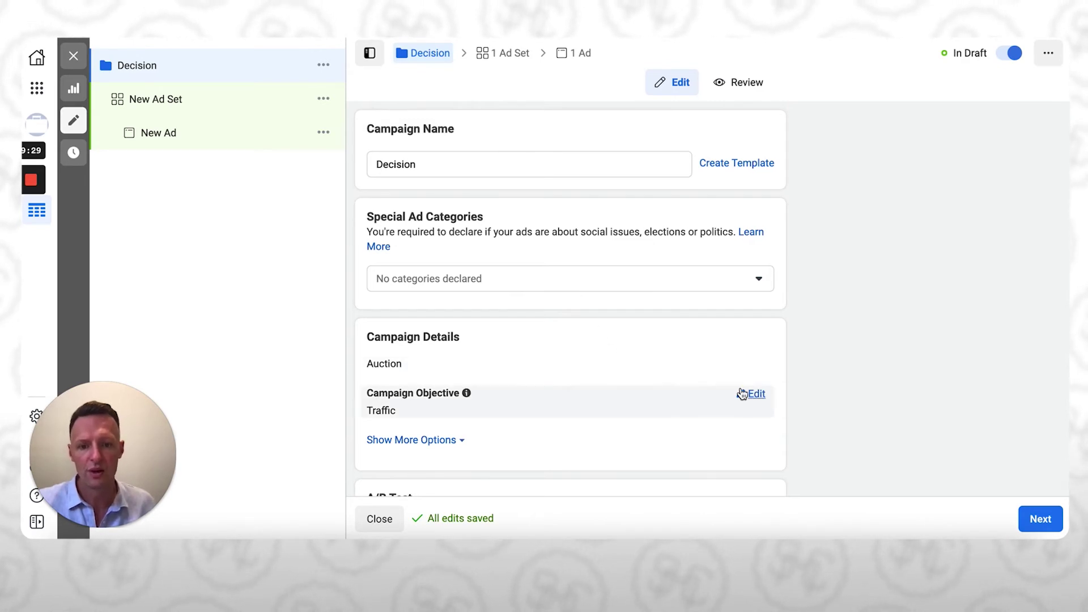
left_click(759, 395)
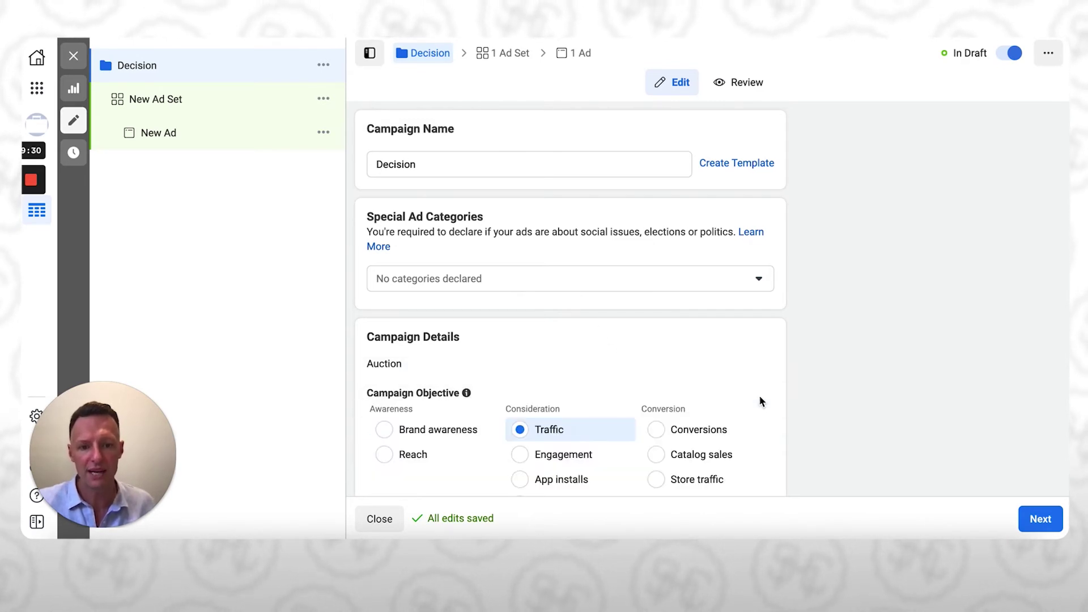
left_click(656, 429)
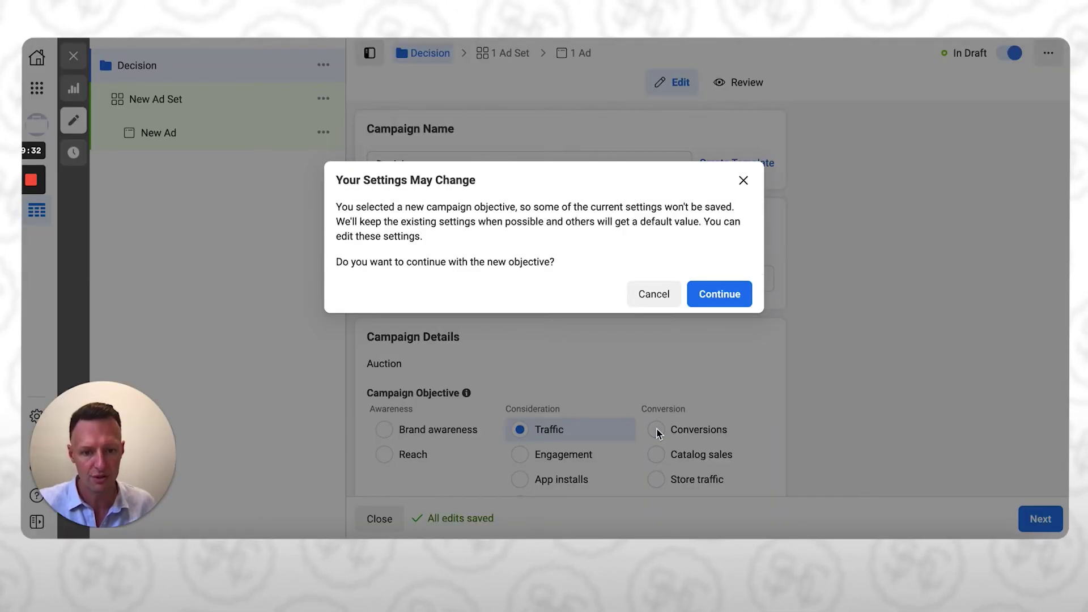
left_click(719, 296)
scroll(818, 413, "down", 3)
scroll(818, 419, "down", 2)
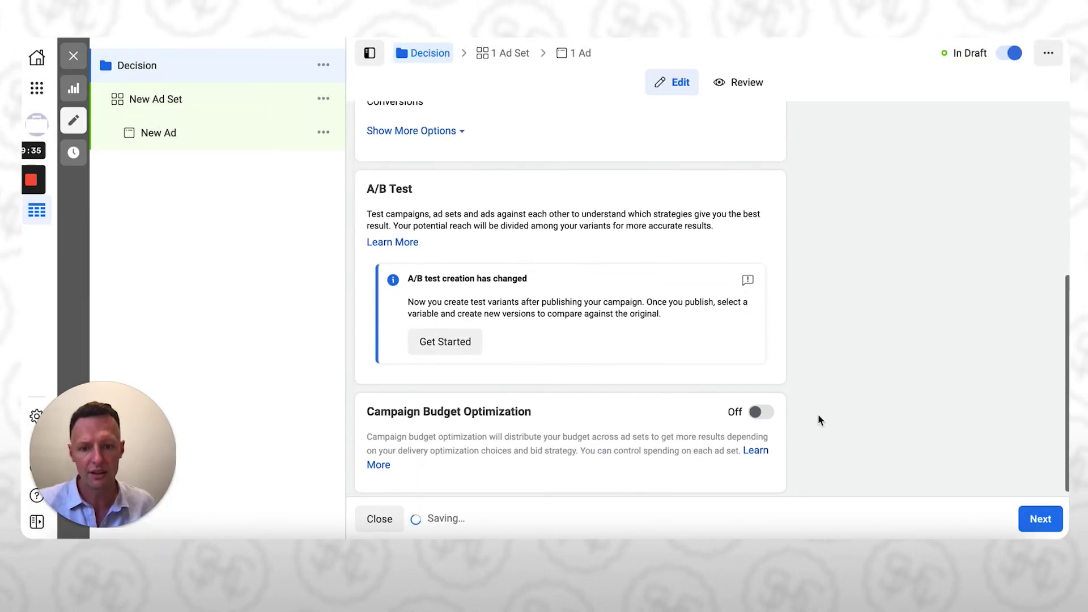
scroll(785, 255, "up", 3)
scroll(785, 254, "up", 1)
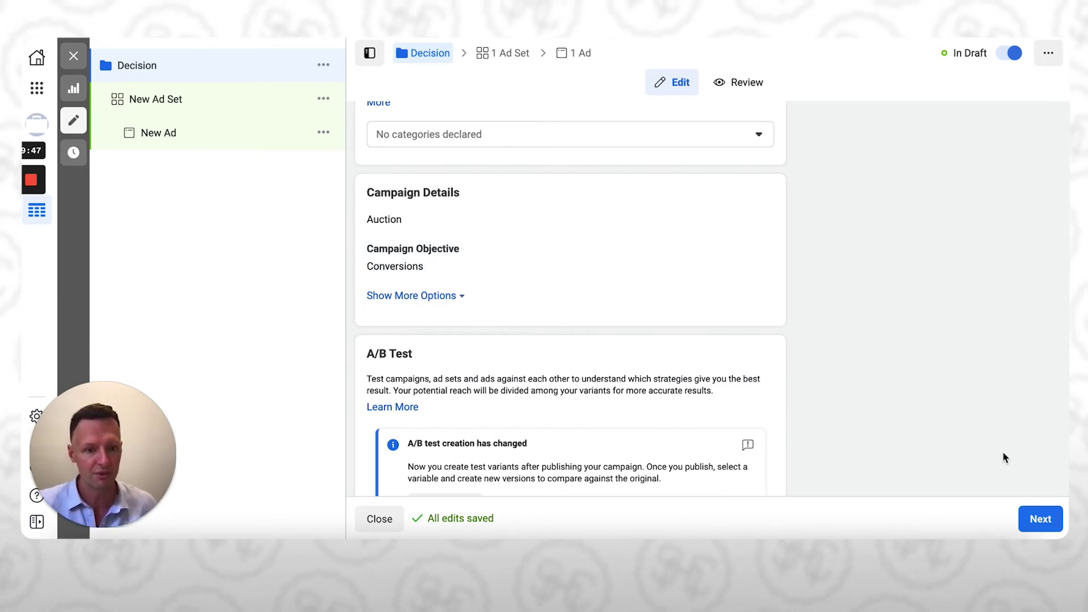
left_click(1041, 519)
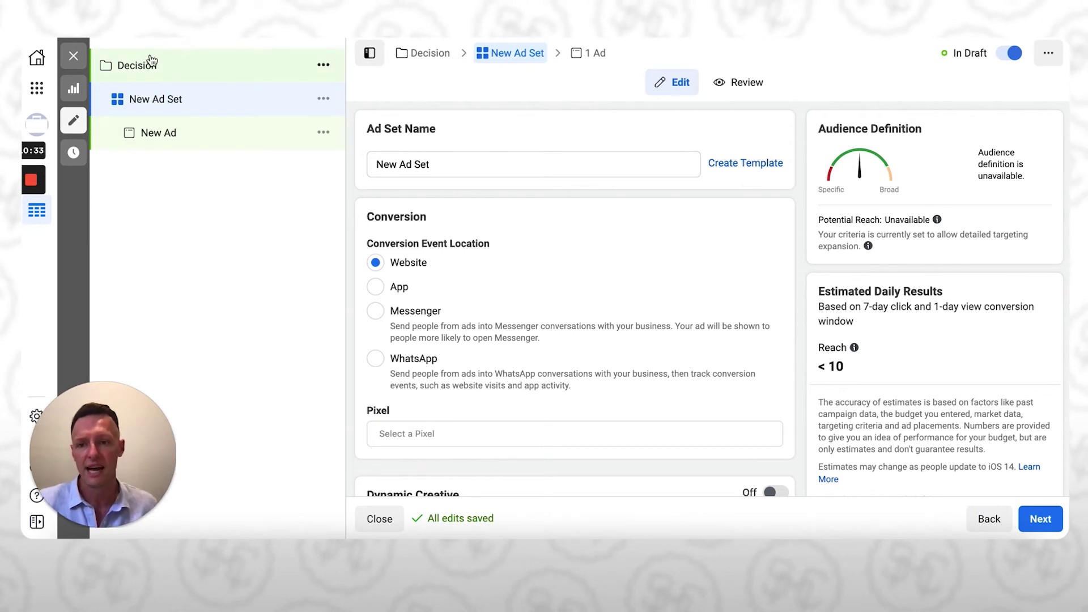
- Examine the ad set's available pixels and inspect the pixel and its events on the "Thanks for downloading!" page
left_click(416, 436)
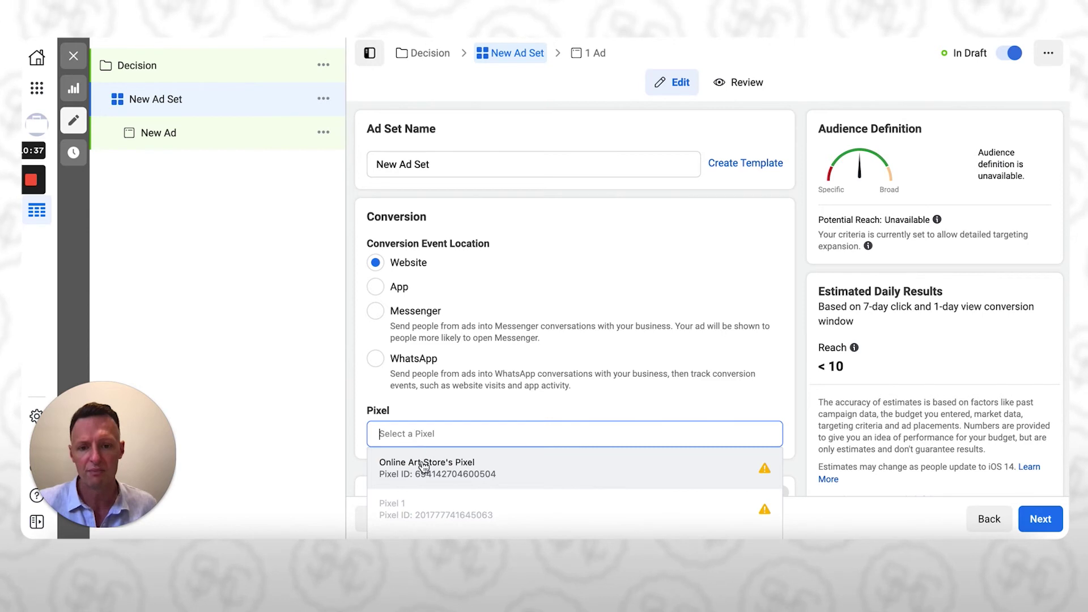
mouse_move(424, 474)
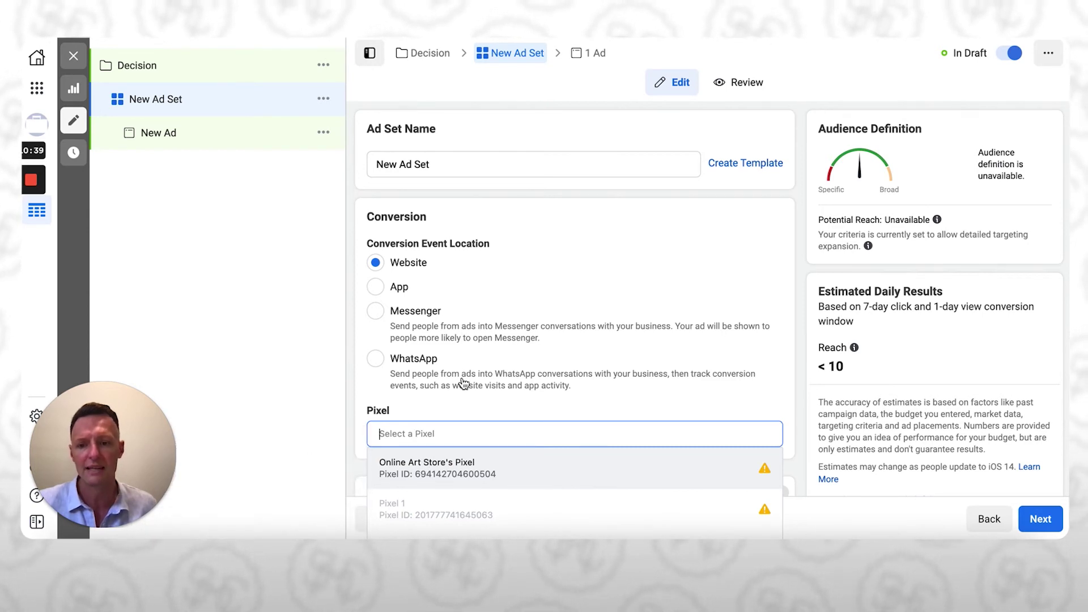
key("ctrl+Tab")
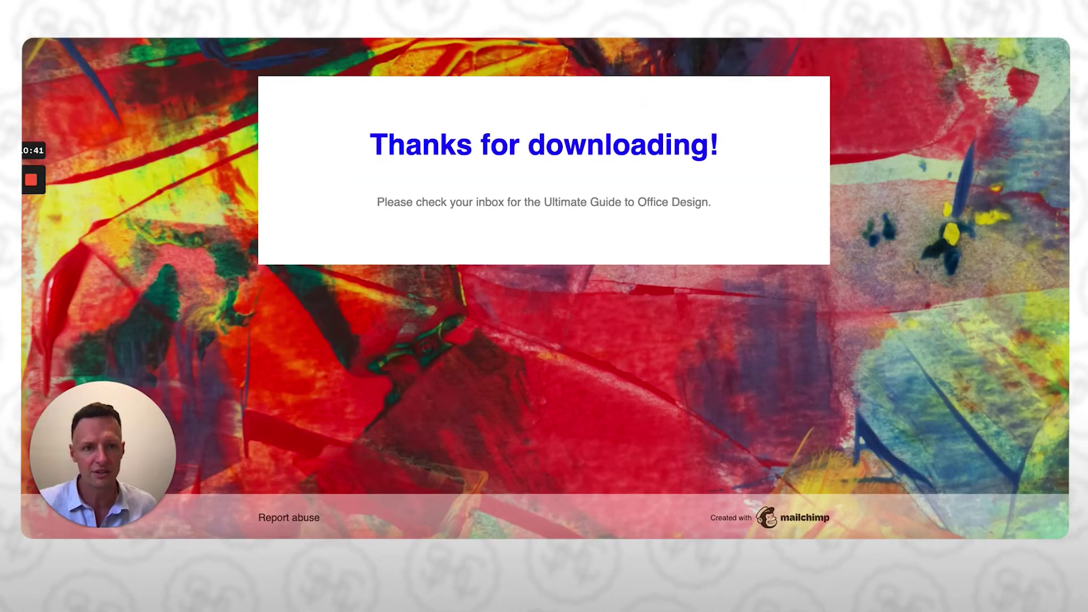
left_click(935, 28)
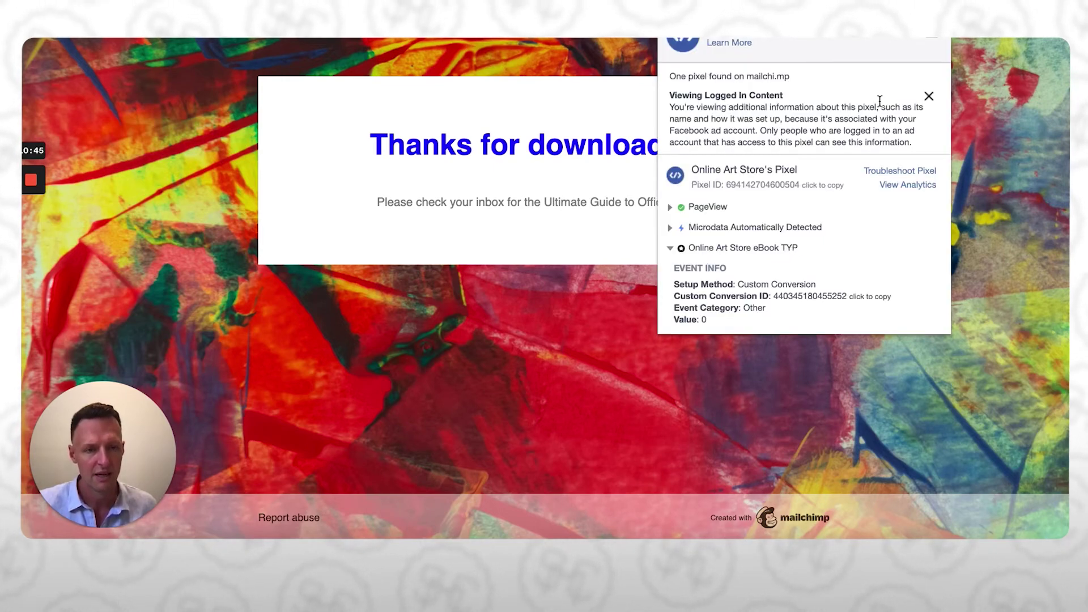
left_click(936, 28)
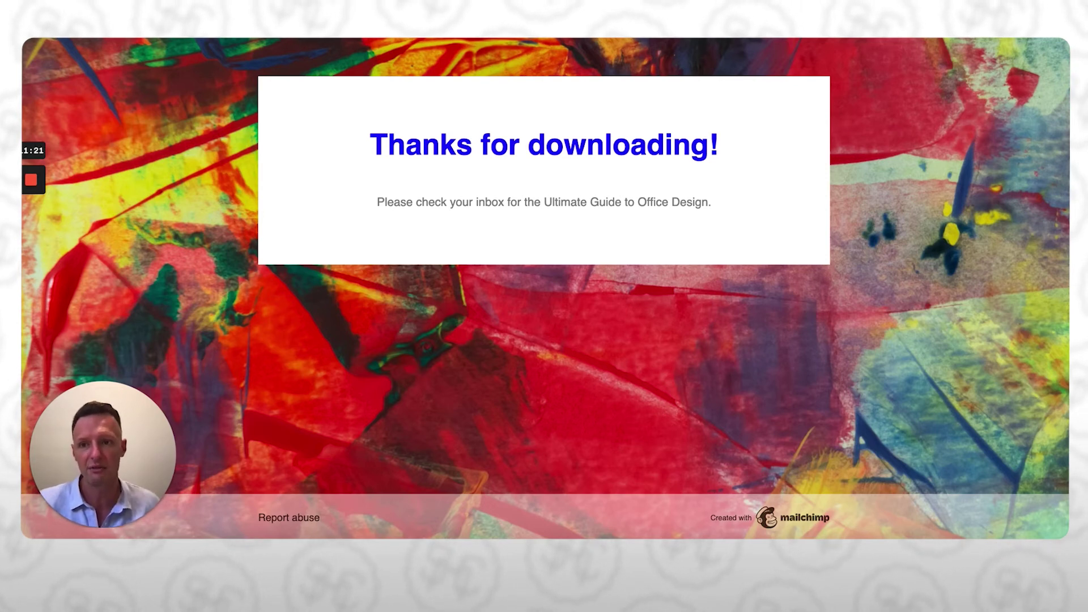
key("super+Tab")
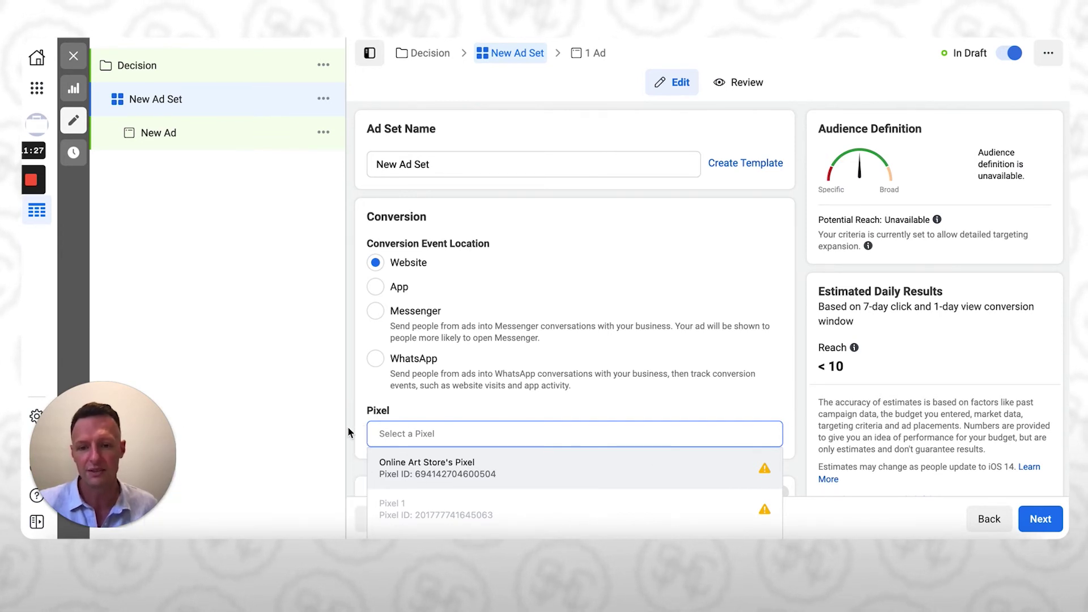
left_click(178, 435)
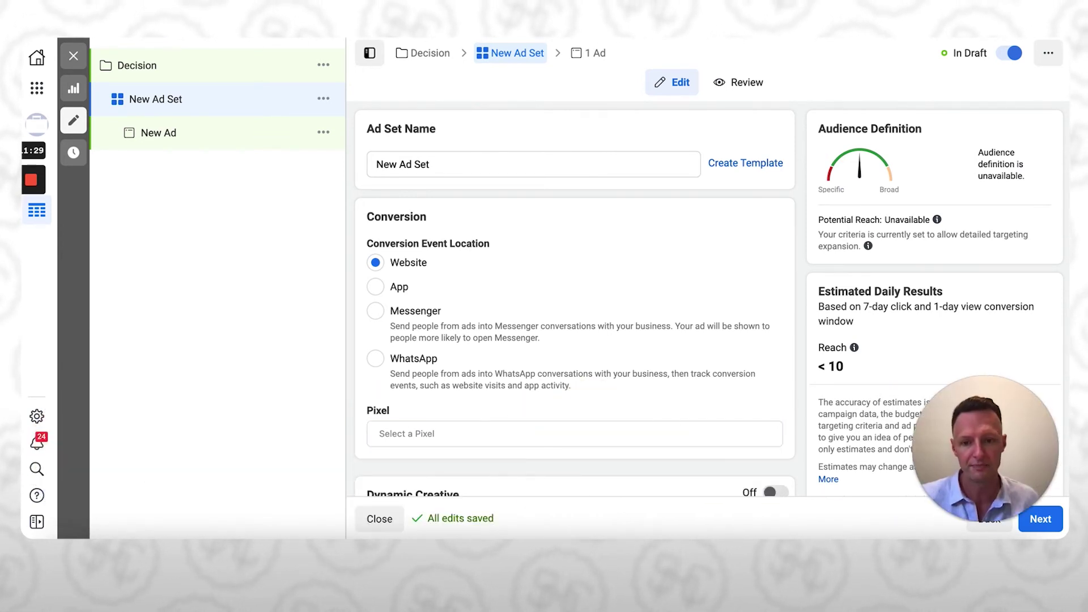
left_click(448, 432)
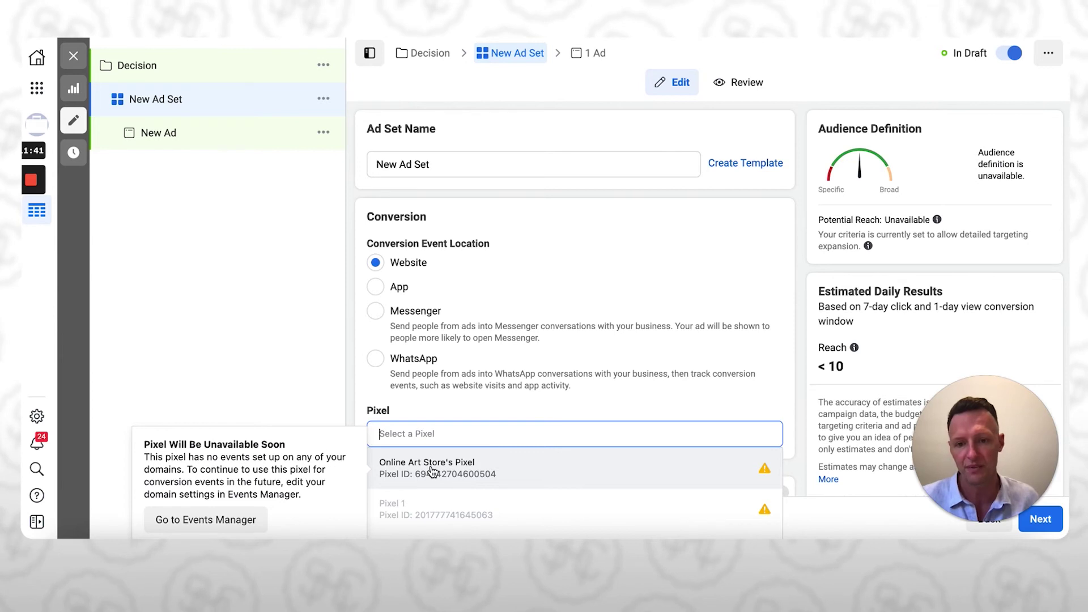
scroll(491, 364, "down", 3)
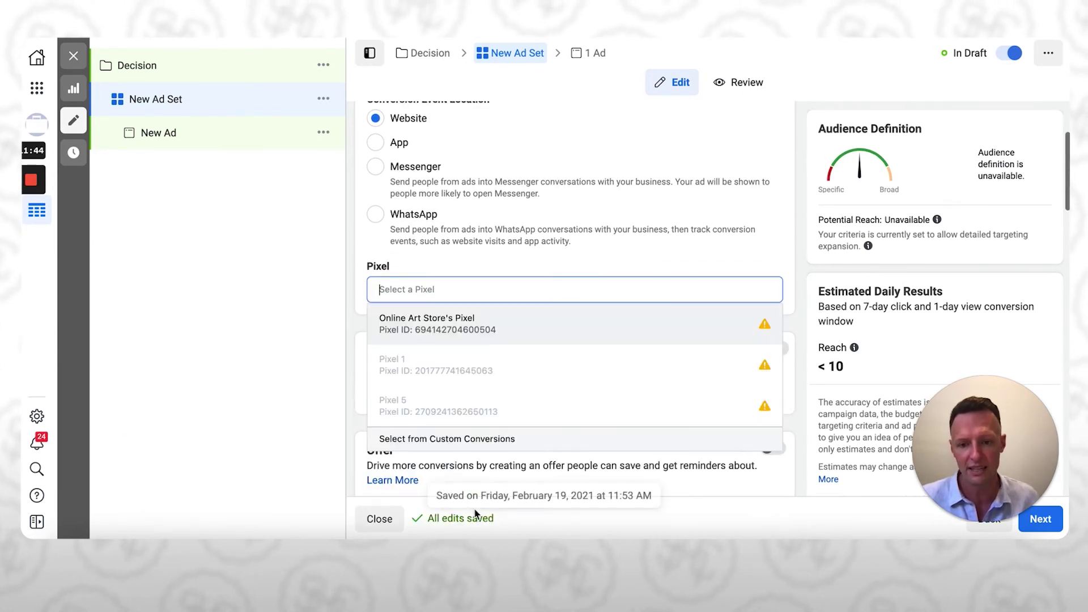
left_click(436, 324)
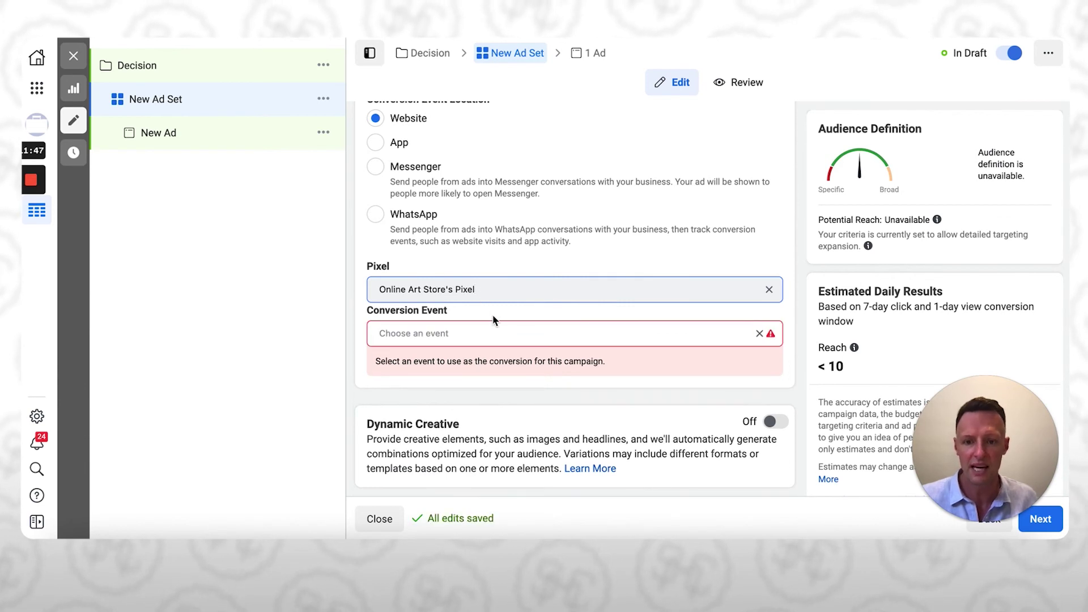
left_click(461, 332)
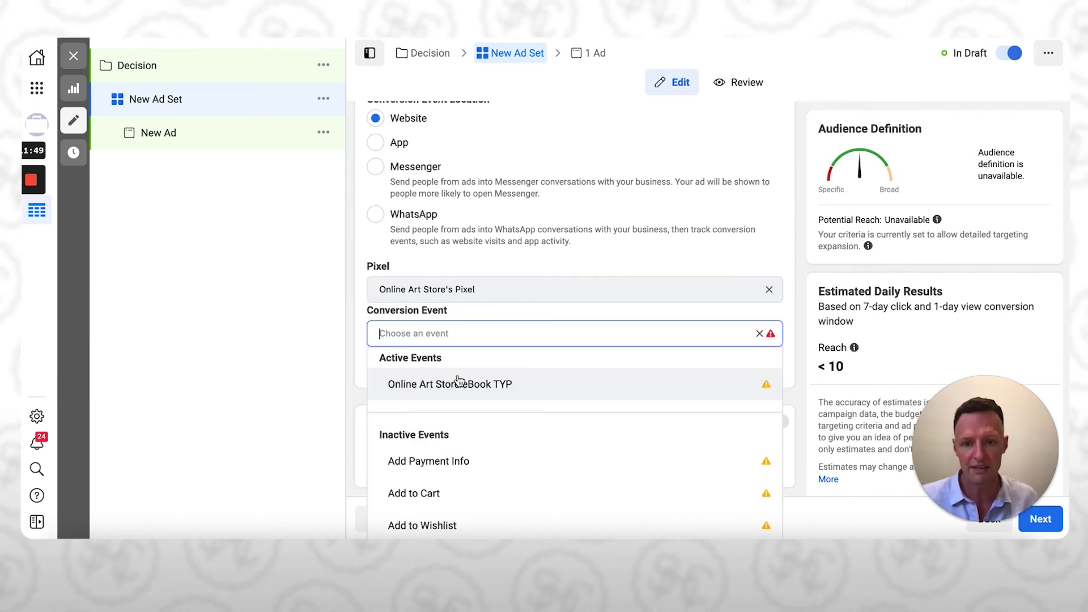
mouse_move(453, 386)
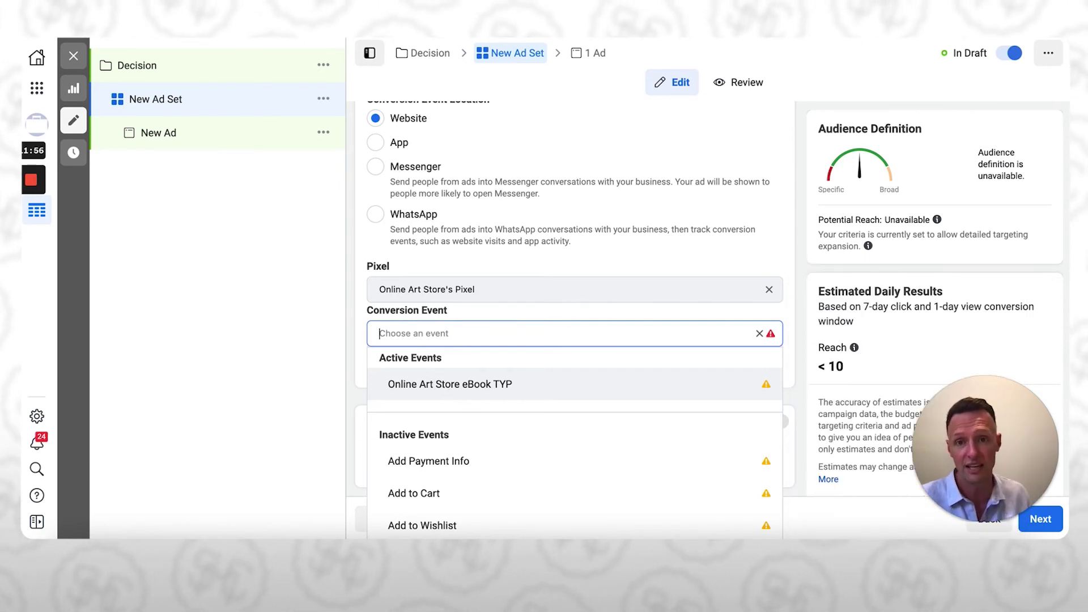
left_click(449, 385)
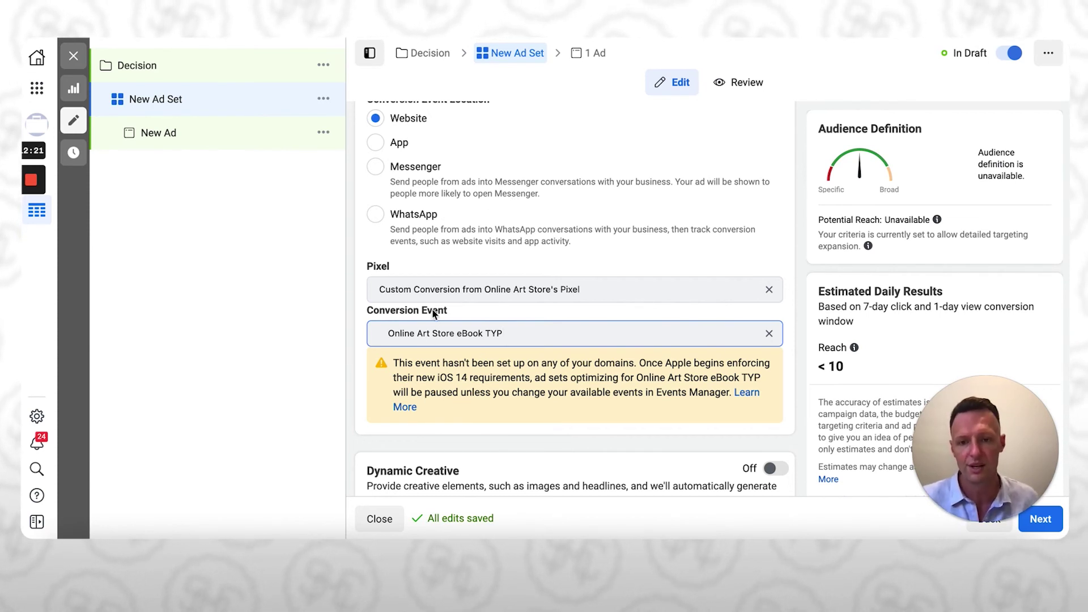
- Compare the ad set's conversion settings with the "Thanks for downloading!" page
scroll(516, 374, "up", 1)
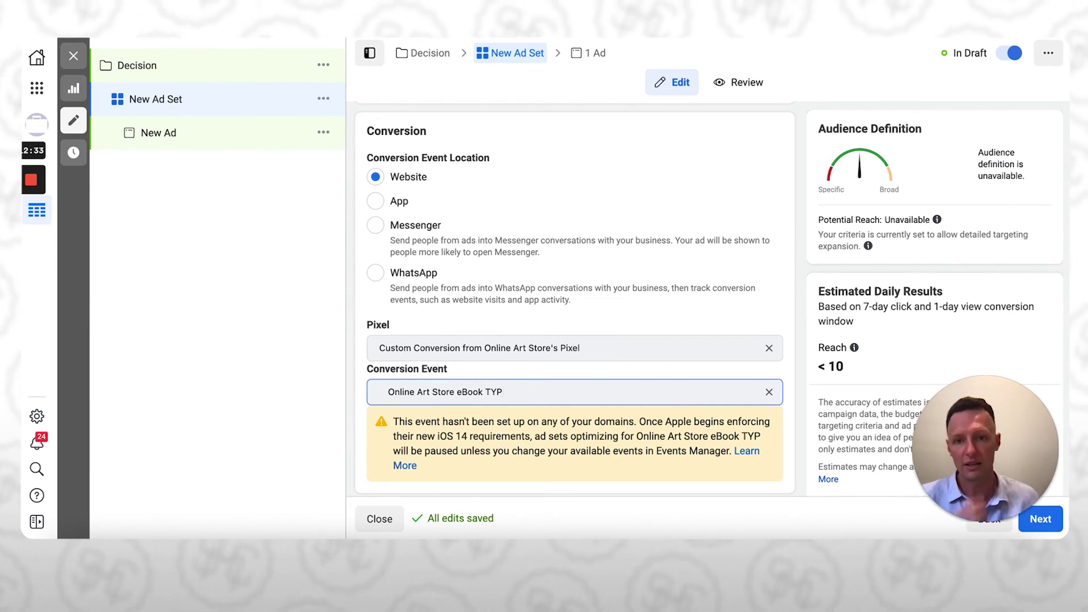
key("ctrl+Tab")
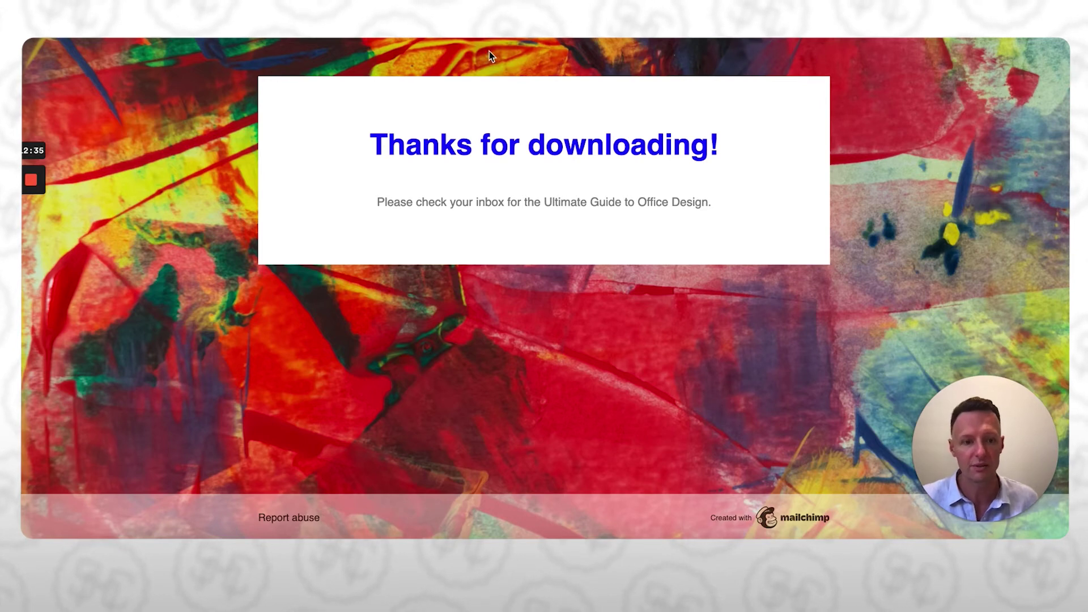
key("ctrl+shift+Tab")
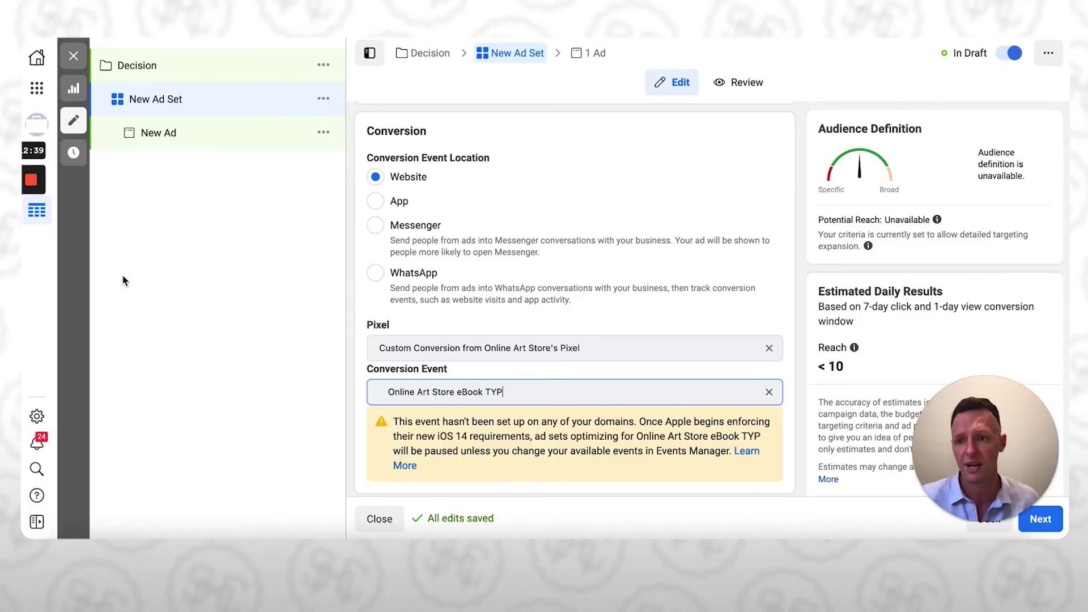
- Go to Business Settings and open the Pixels section among the data sources
left_click(37, 89)
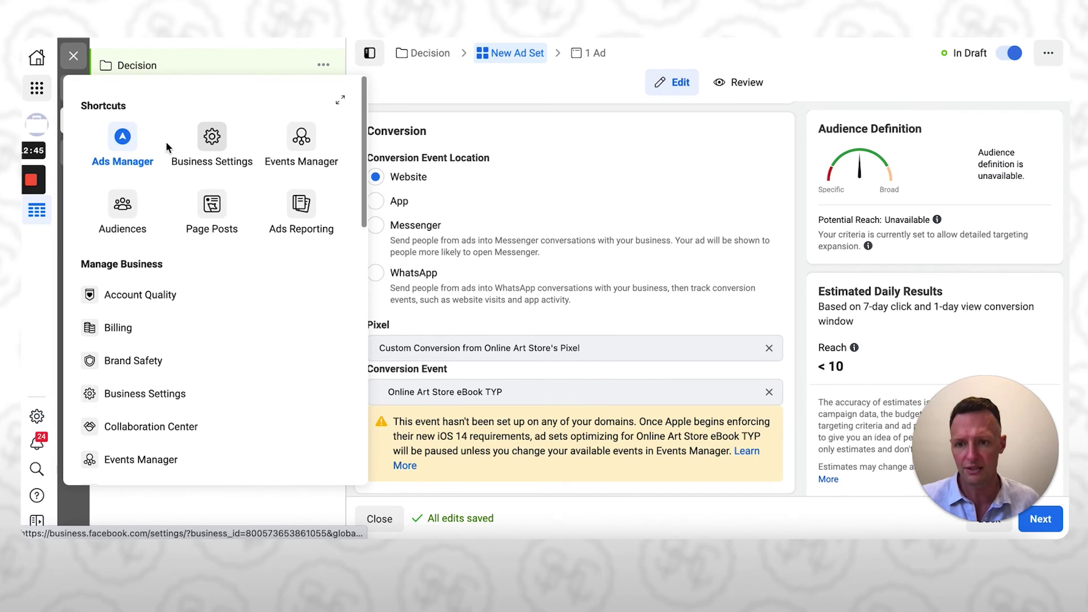
left_click(213, 138)
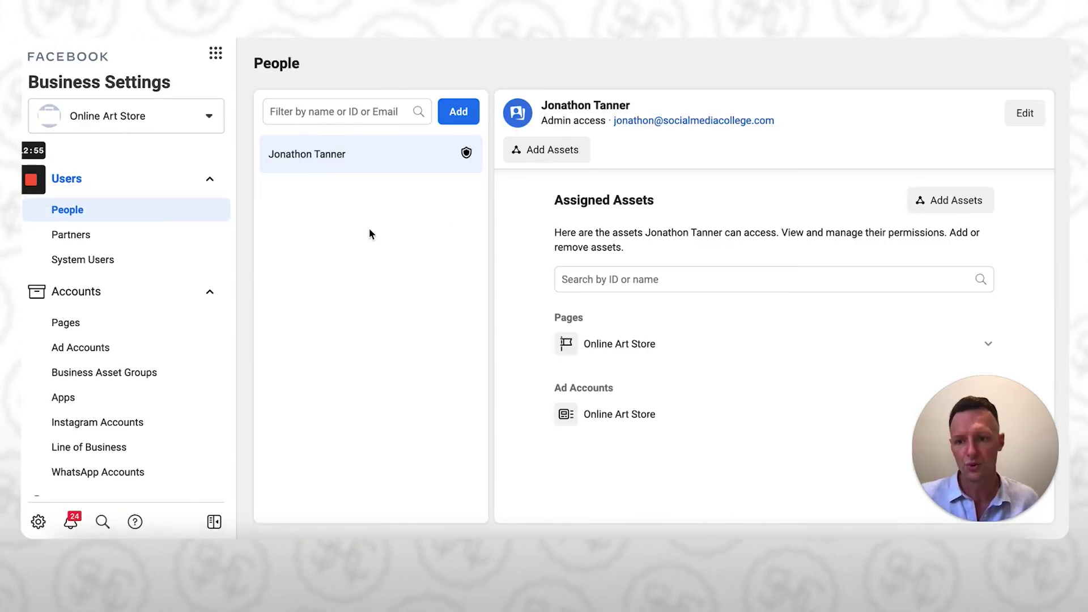
scroll(152, 424, "down", 2)
left_click(112, 406)
scroll(111, 408, "down", 1)
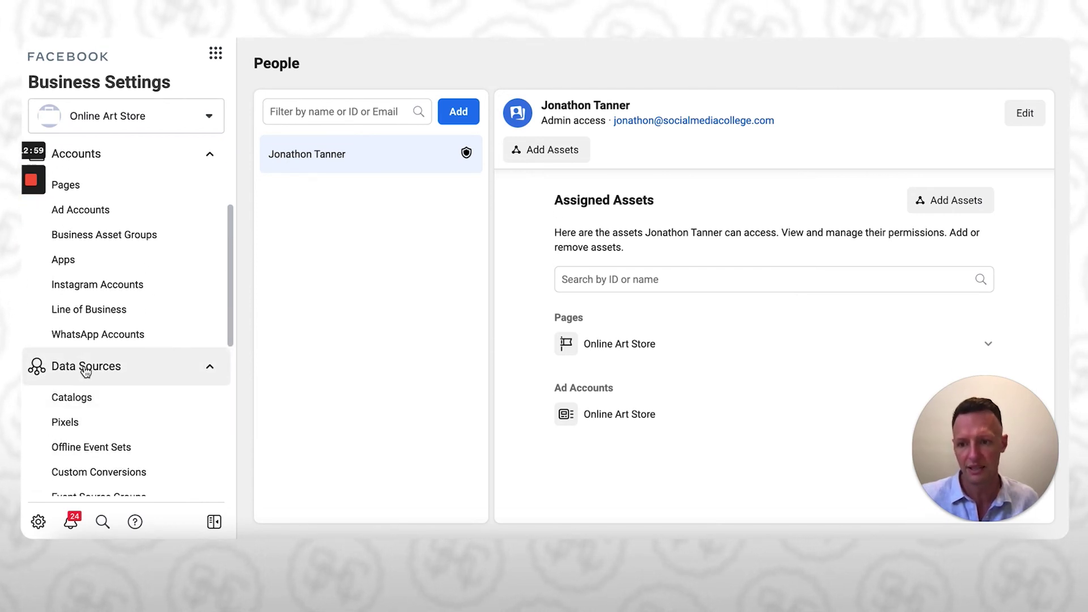
left_click(69, 426)
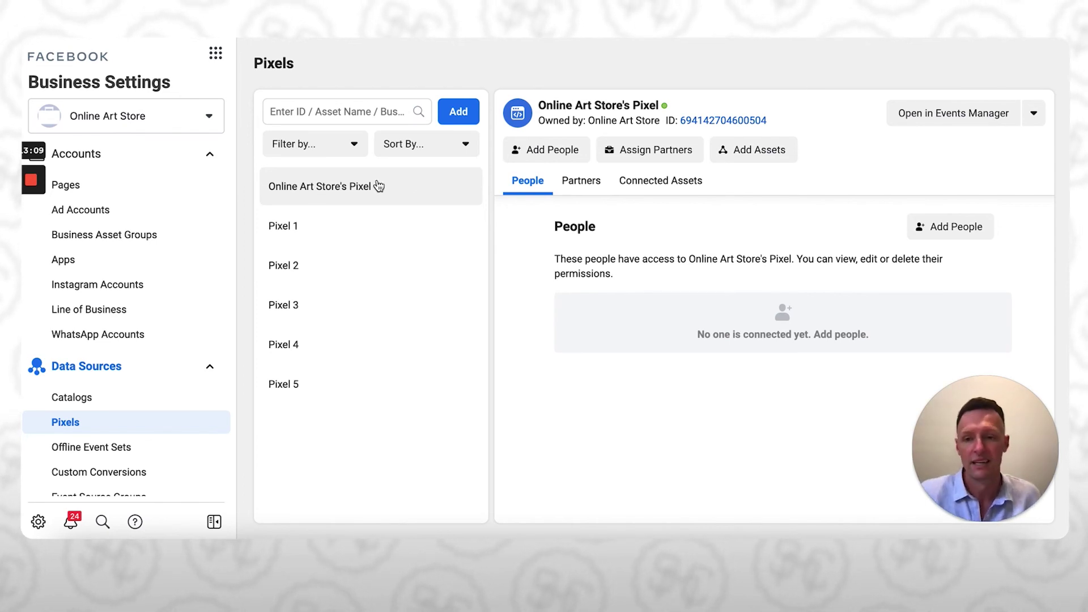
left_click(752, 150)
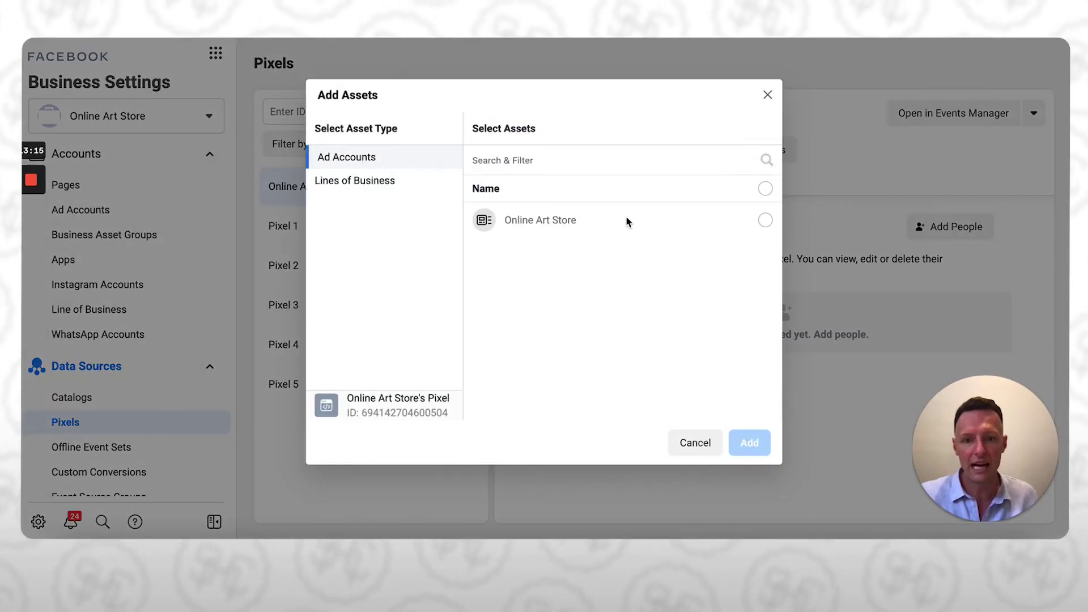
left_click(766, 221)
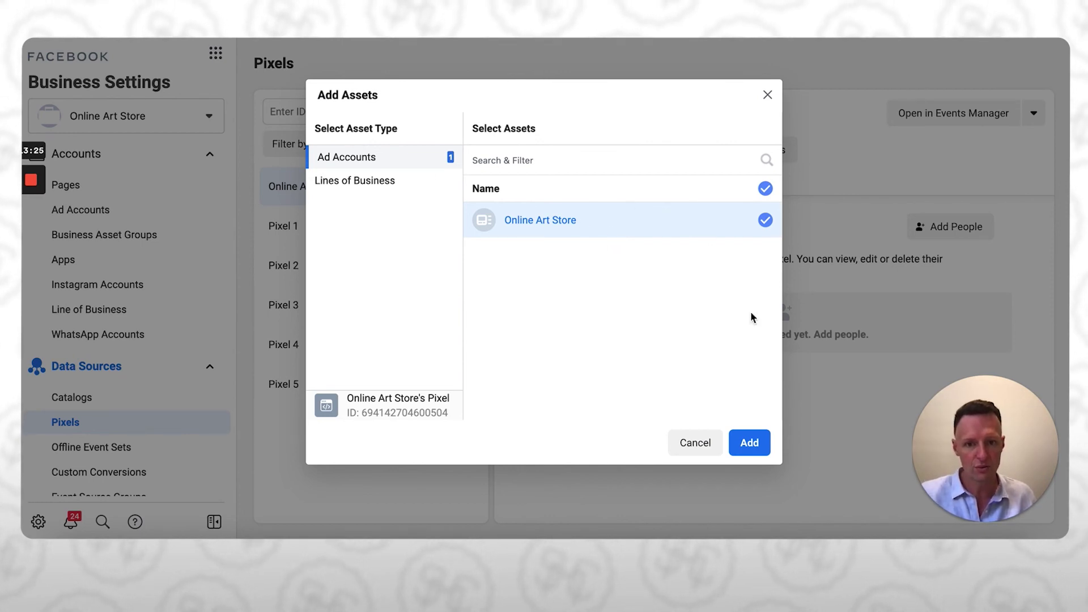
left_click(750, 446)
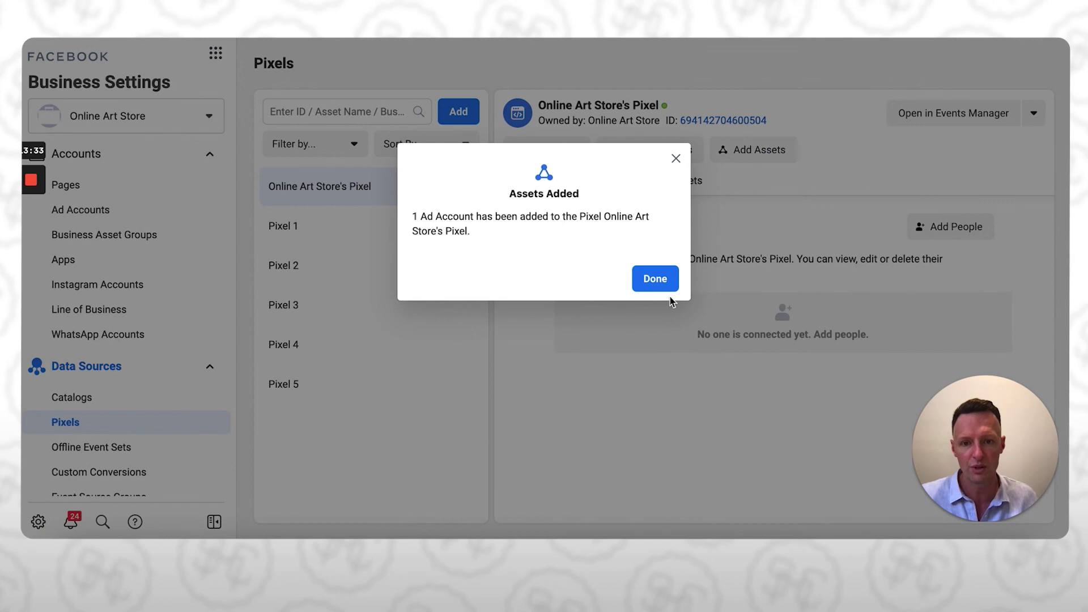
left_click(658, 280)
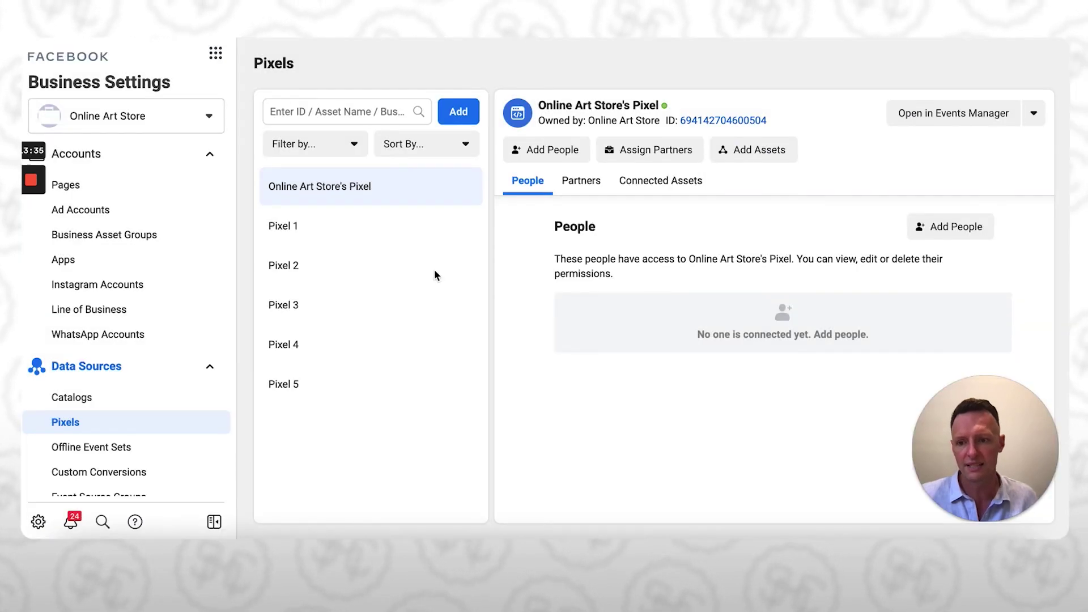
- Expand the Brand Safety section in Business Settings to reach the Domains option
scroll(123, 396, "down", 3)
scroll(123, 395, "down", 1)
left_click(125, 400)
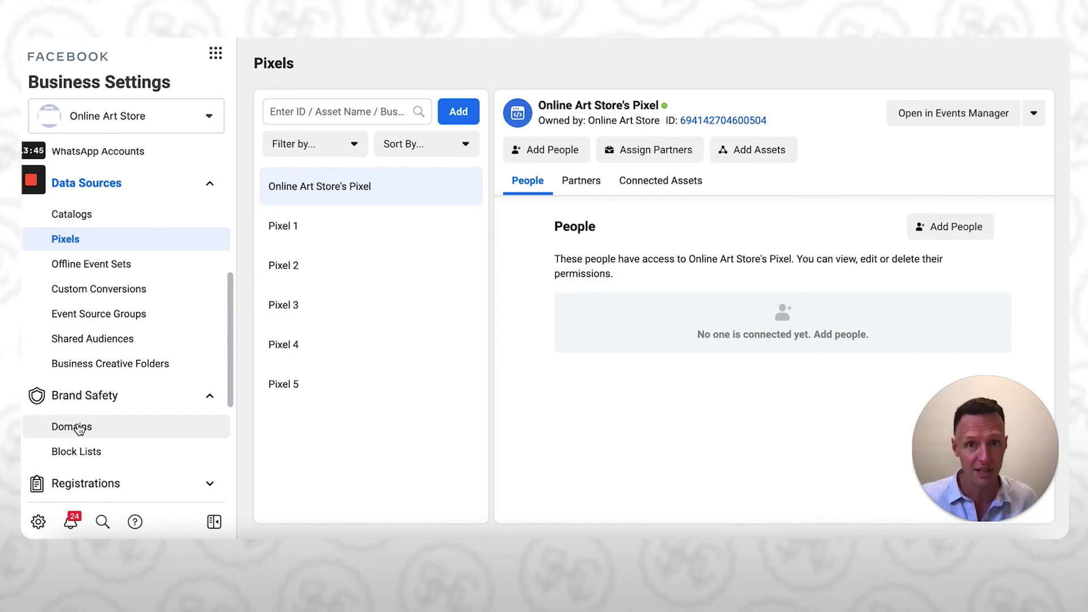
- Inspect the Online Art Store eBook TYP conversion event of the pixel installed on the "Thanks for downloading!" page
left_click(892, 38)
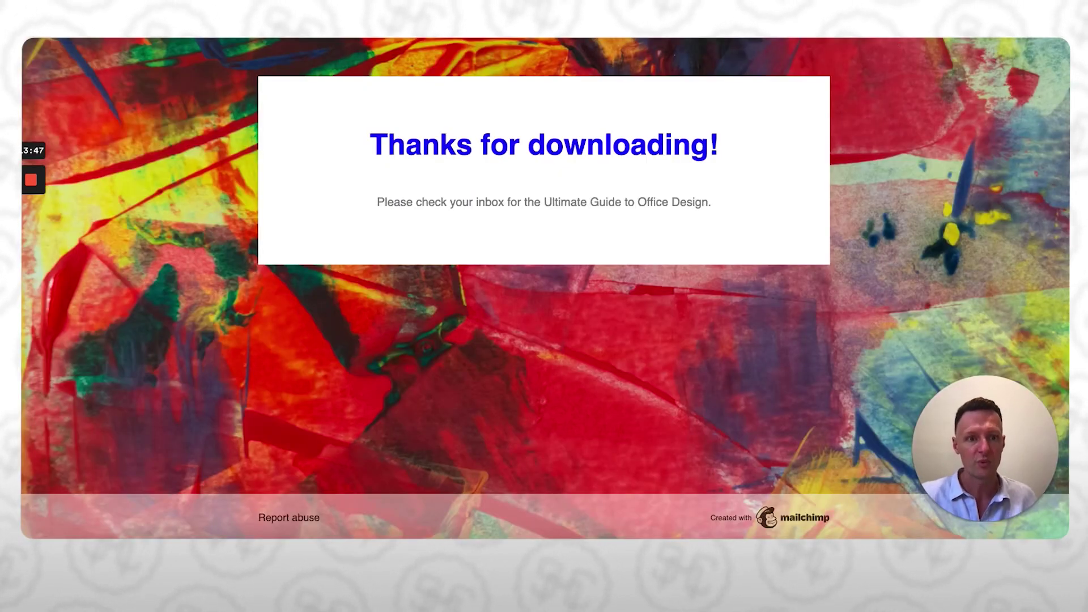
left_click(936, 37)
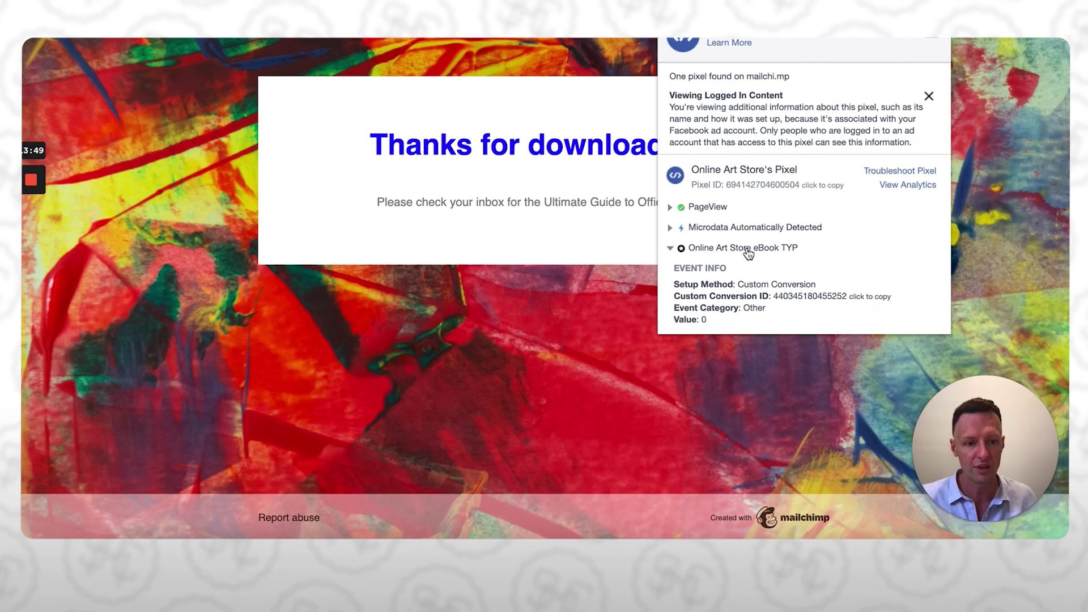
key("Escape")
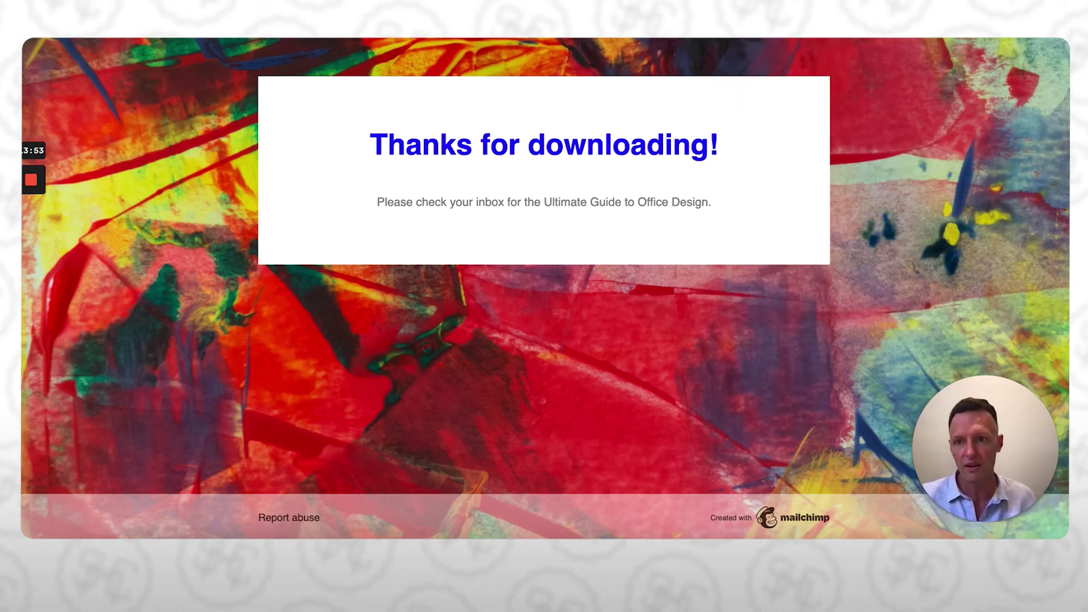
- Open the Domains section of Brand Safety in Business Settings and check the home office design guide's download page
key("ctrl+Tab")
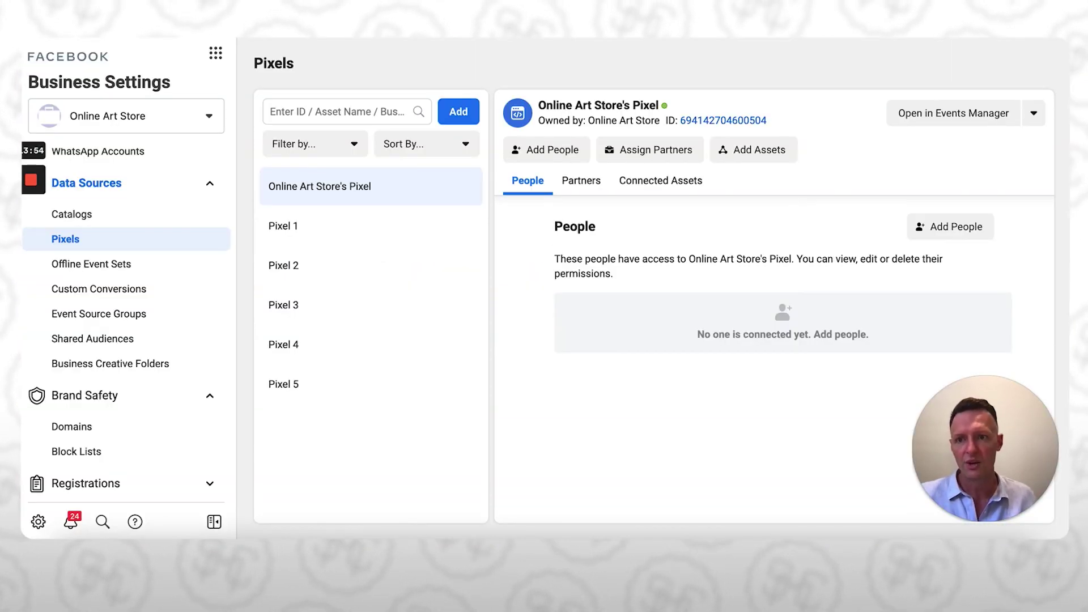
left_click(79, 431)
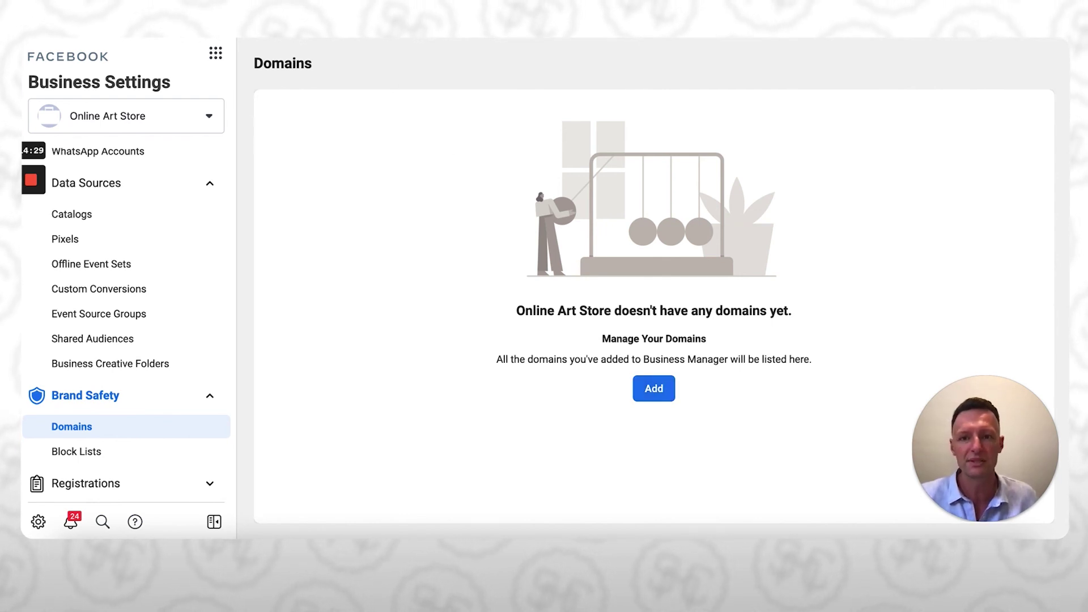
key("ctrl+Tab")
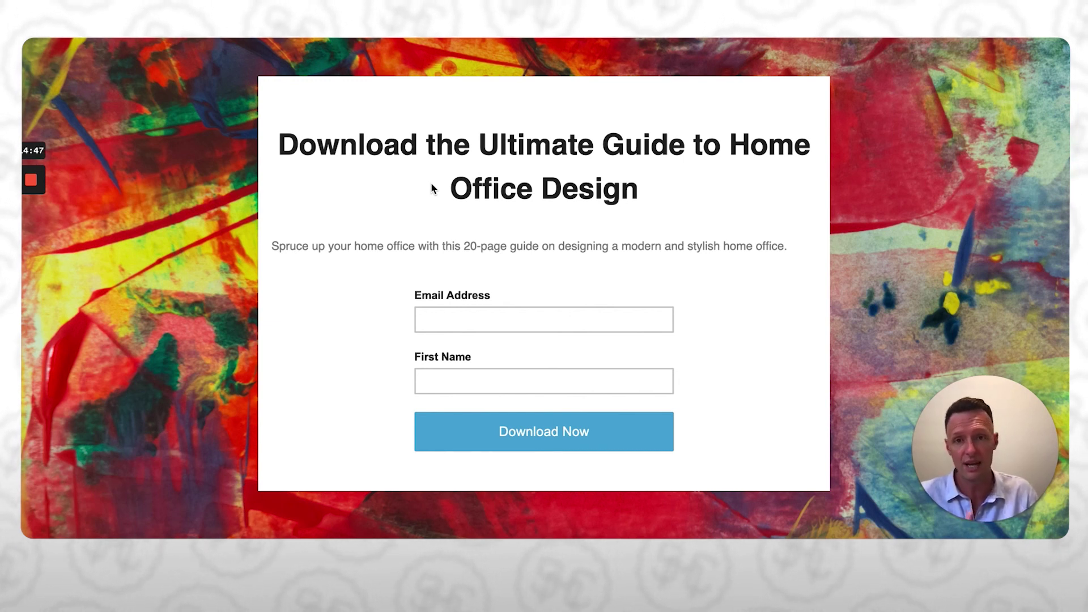
key("ctrl+Tab")
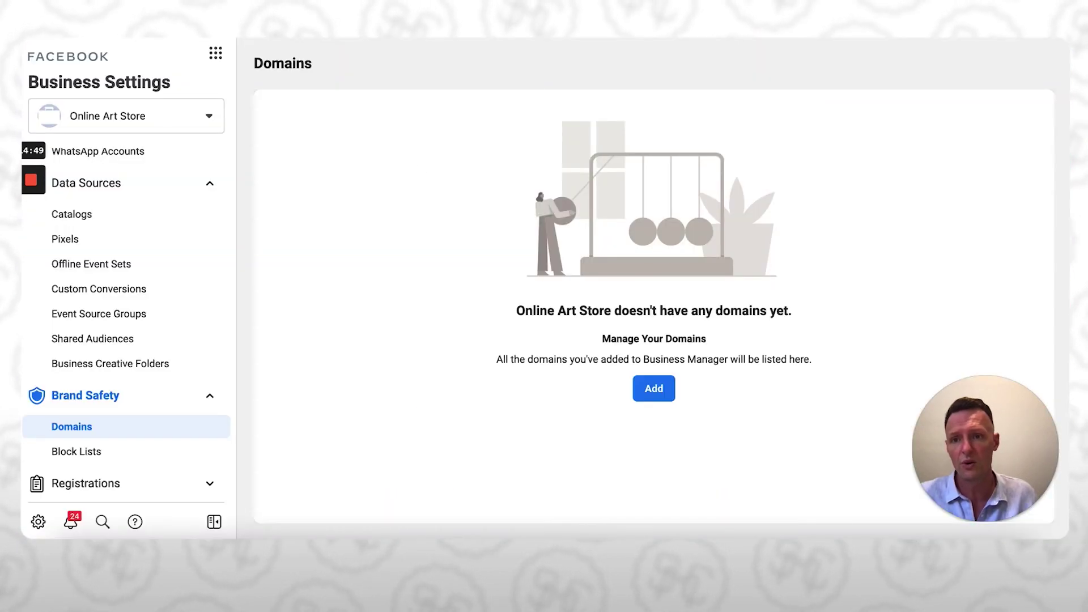
- Switch to Ads Manager and open the draft Decision campaign for editing, then view the guide's download page
left_click(215, 52)
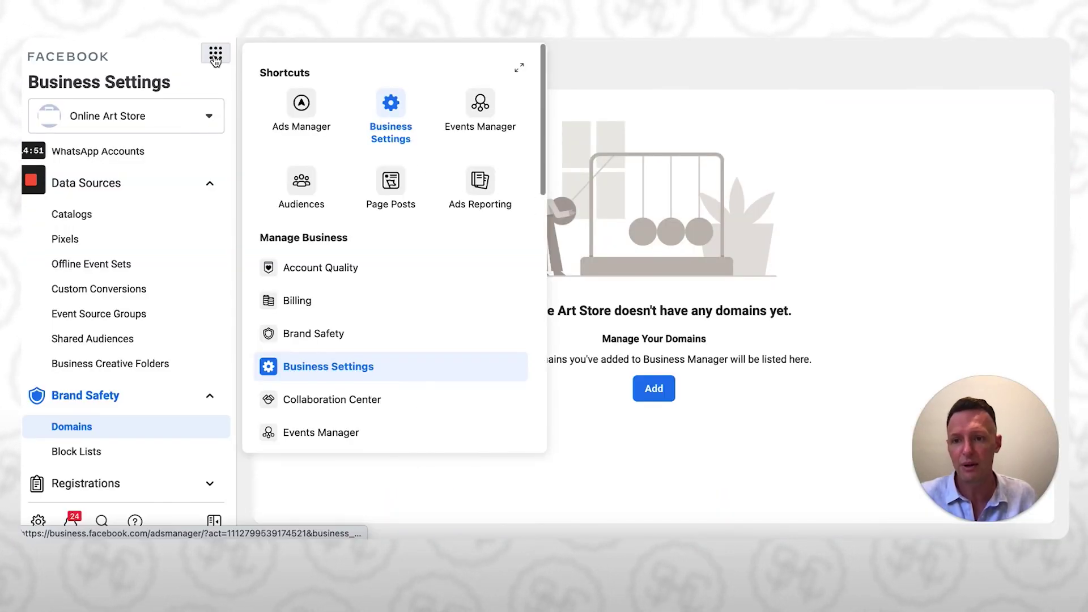
left_click(308, 107)
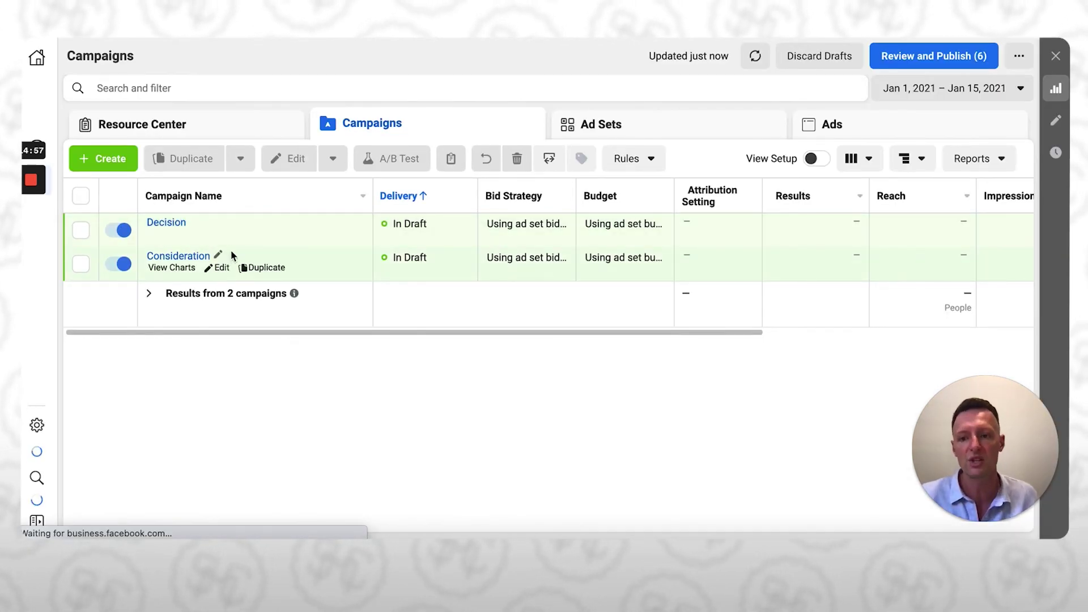
left_click(221, 235)
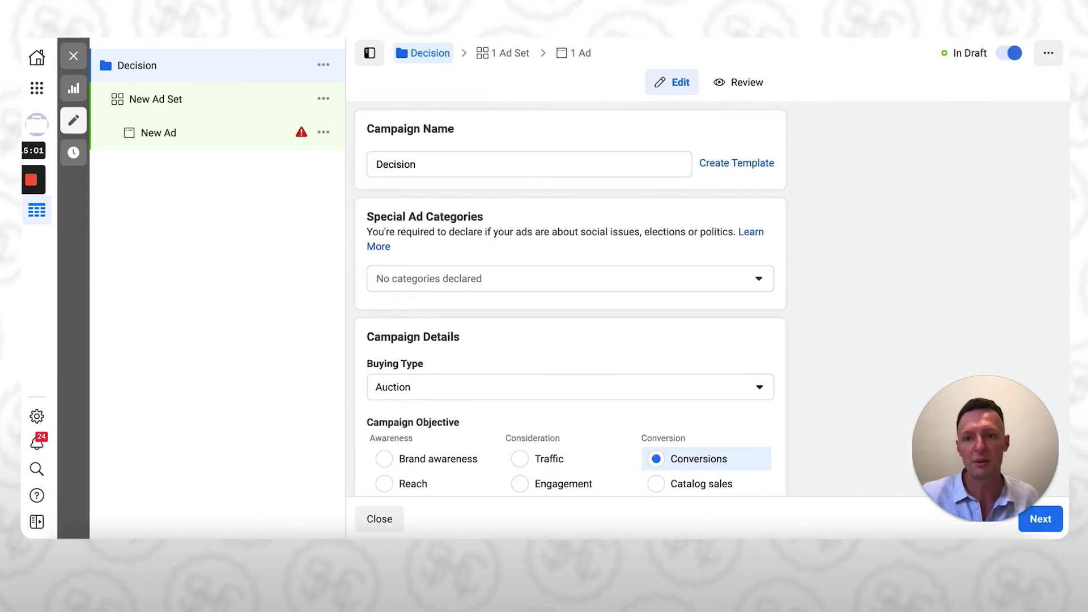
key("ctrl+Tab")
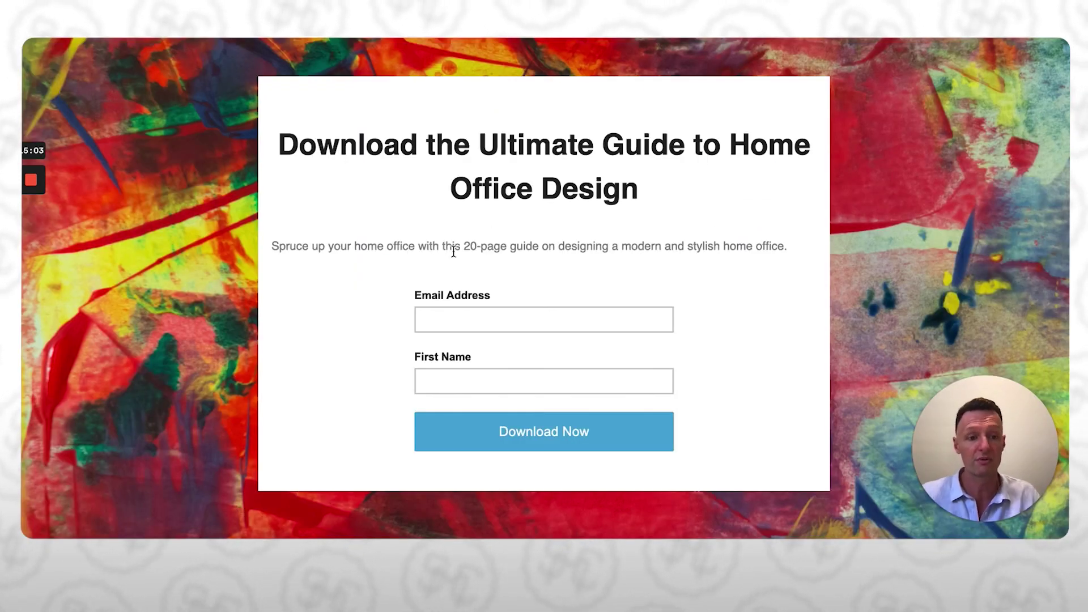